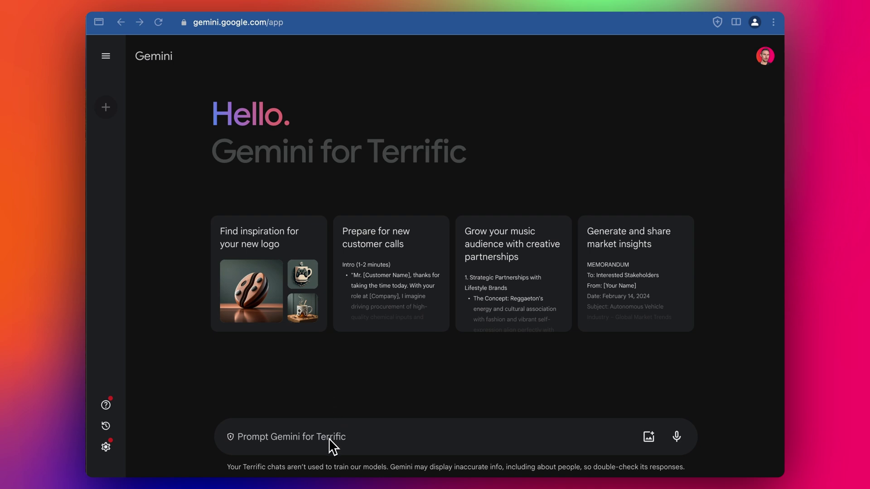
- Ask Gemini for 10 social media posts, each with an interesting digital marketing fact, mentioning HubSpot and Zapier if possible
{"action": "left_click", "coordinate": [351, 435]}
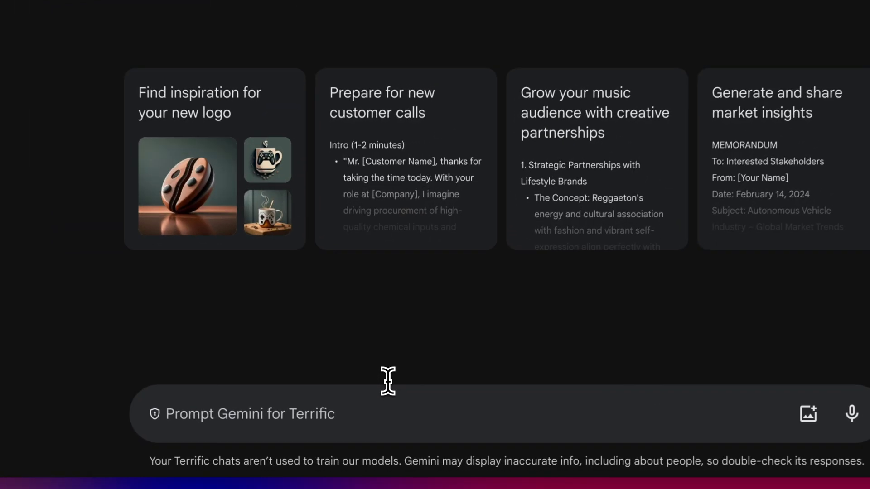
{"action": "type", "text": "Creating "}
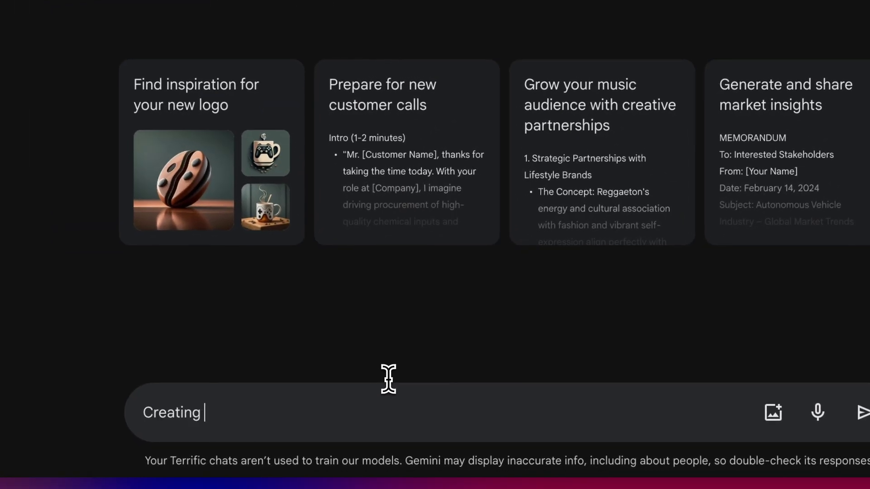
{"action": "type", "text": "10 social med"}
{"action": "key", "text": "BackSpace"}
{"action": "key", "text": "BackSpace"}
{"action": "key", "text": "BackSpace"}
{"action": "type", "text": "media posts which "}
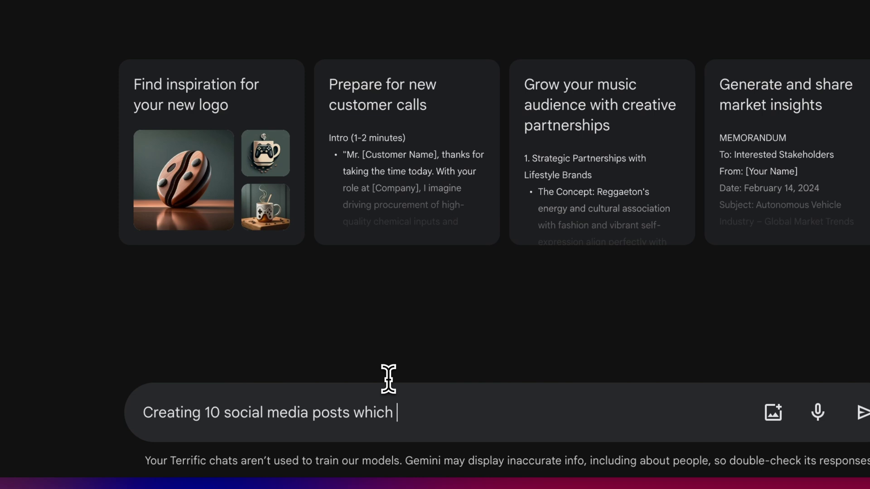
{"action": "type", "text": "include an inters"}
{"action": "key", "text": "ctrl+Left"}
{"action": "key", "text": "ctrl+Left"}
{"action": "key", "text": "ctrl+Left"}
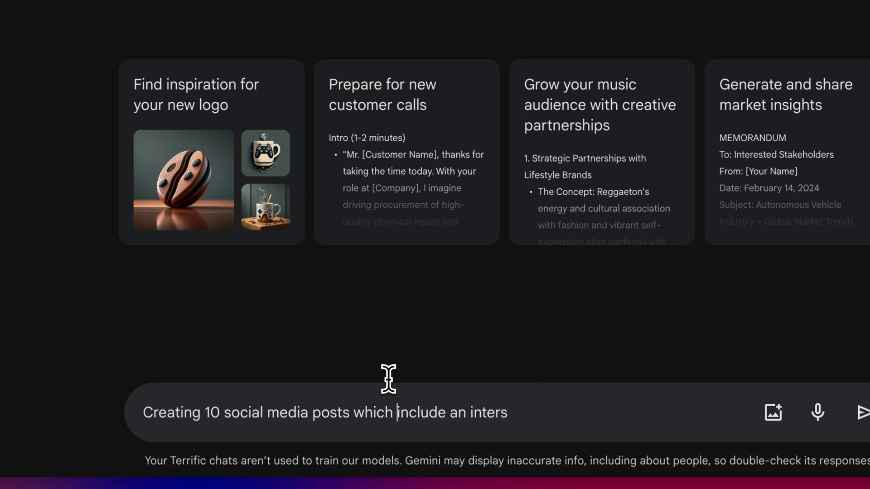
{"action": "key", "text": "ctrl+Left"}
{"action": "key", "text": "ctrl+shift+Right"}
{"action": "key", "text": "ctrl+shift+Right"}
{"action": "type", "text": "each includes"}
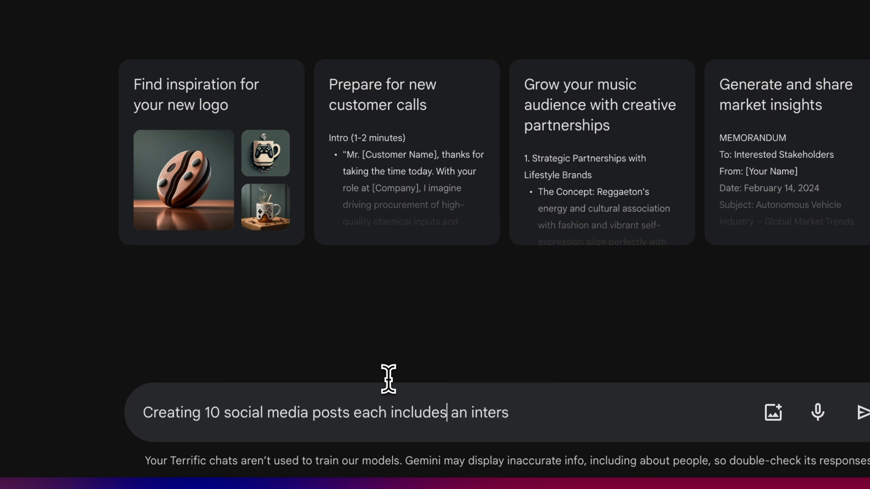
{"action": "key", "text": "End"}
{"action": "type", "text": "ing fa"}
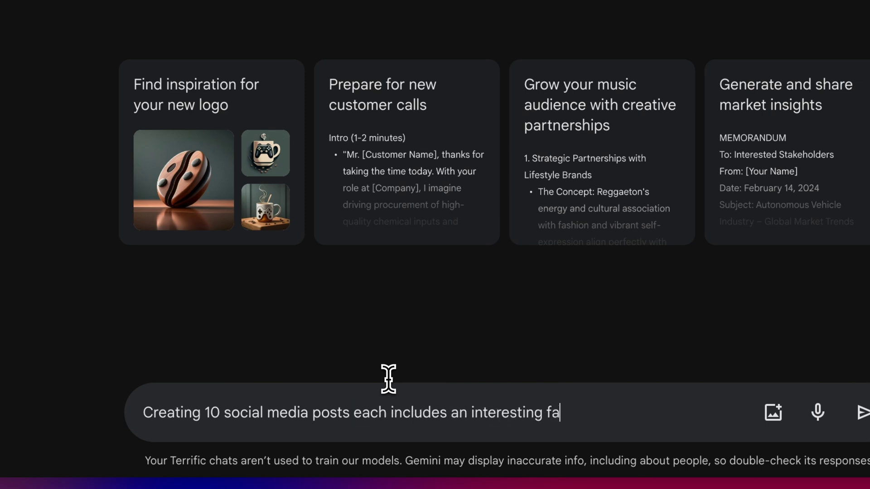
{"action": "type", "text": "ct about digital marketing, a"}
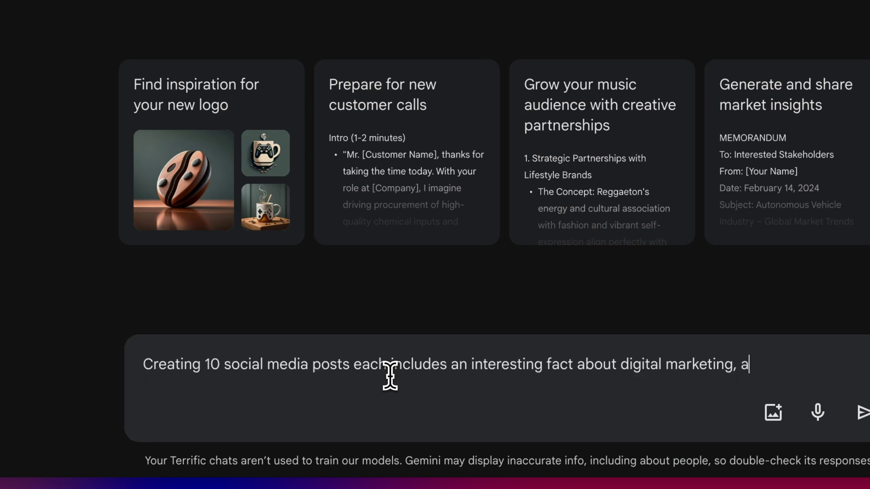
{"action": "type", "text": "nd im"}
{"action": "key", "text": "BackSpace"}
{"action": "type", "text": "f possible Hubspot and "}
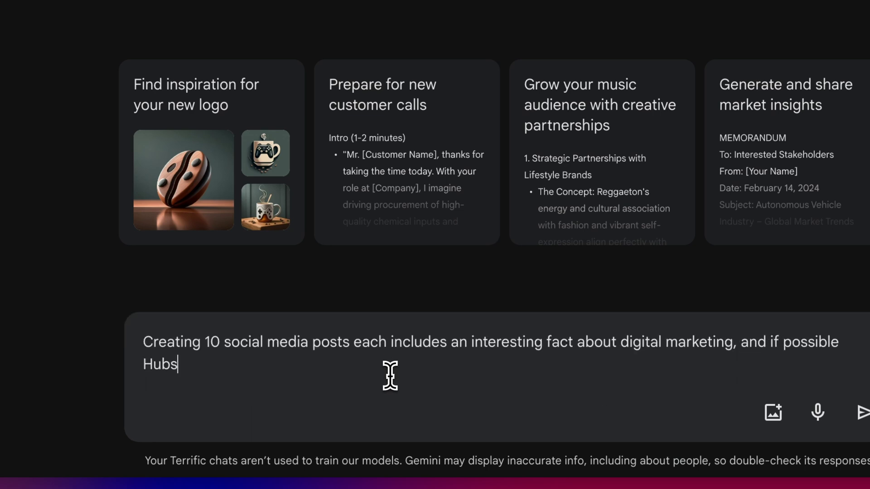
{"action": "type", "text": "Zapier"}
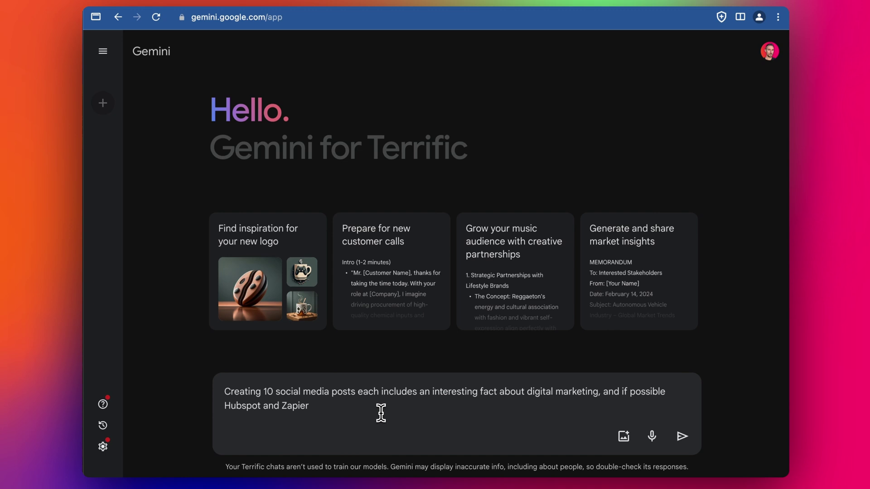
{"action": "key", "text": "Return"}
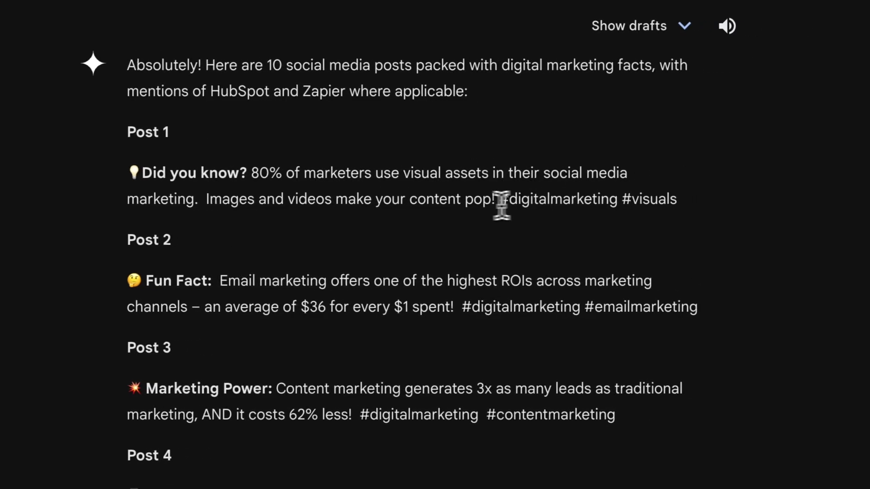
- Read Gemini's reply from Post 1's hashtags down through Post 10 and the closing posting tips
{"action": "left_click_drag", "start_coordinate": [496, 187], "coordinate": [662, 189]}
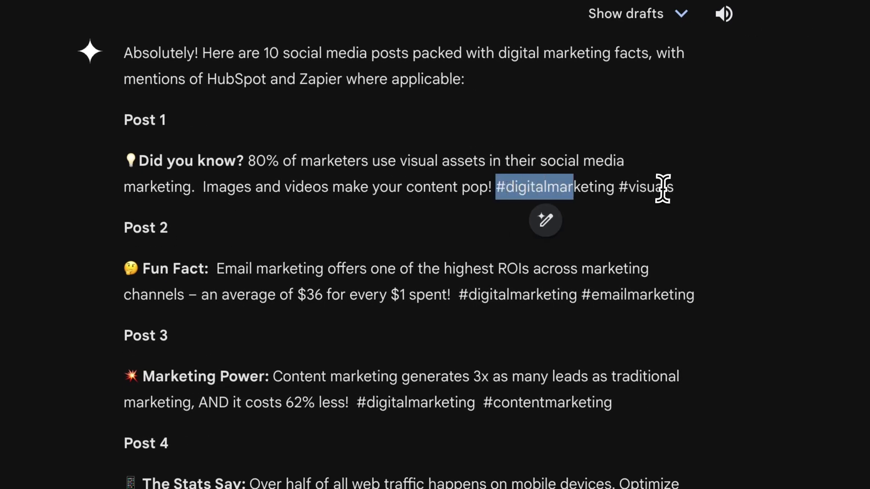
{"action": "left_click", "coordinate": [433, 219]}
{"action": "scroll", "coordinate": [320, 278], "scroll_direction": "down", "scroll_amount": 2}
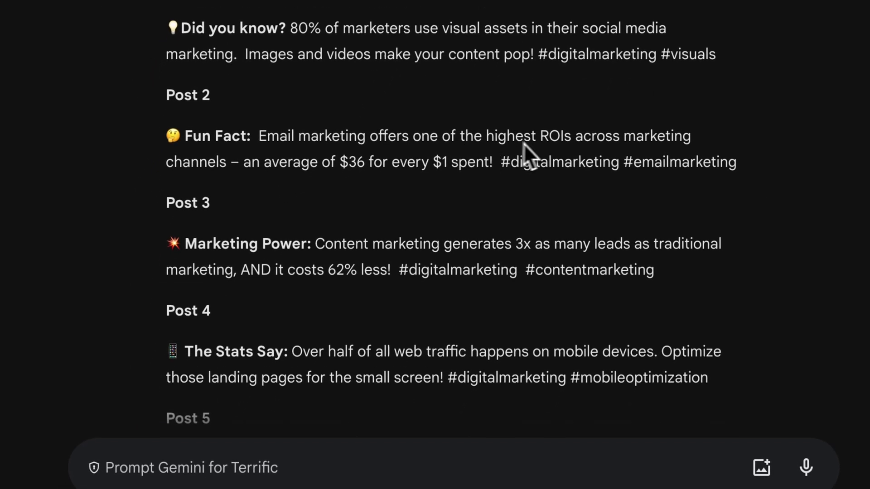
{"action": "scroll", "coordinate": [441, 156], "scroll_direction": "down", "scroll_amount": 2}
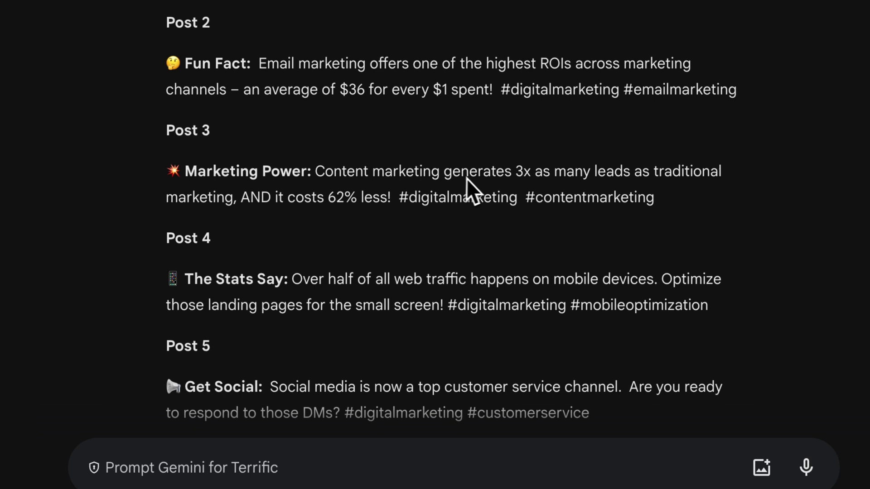
{"action": "scroll", "coordinate": [537, 193], "scroll_direction": "down", "scroll_amount": 2}
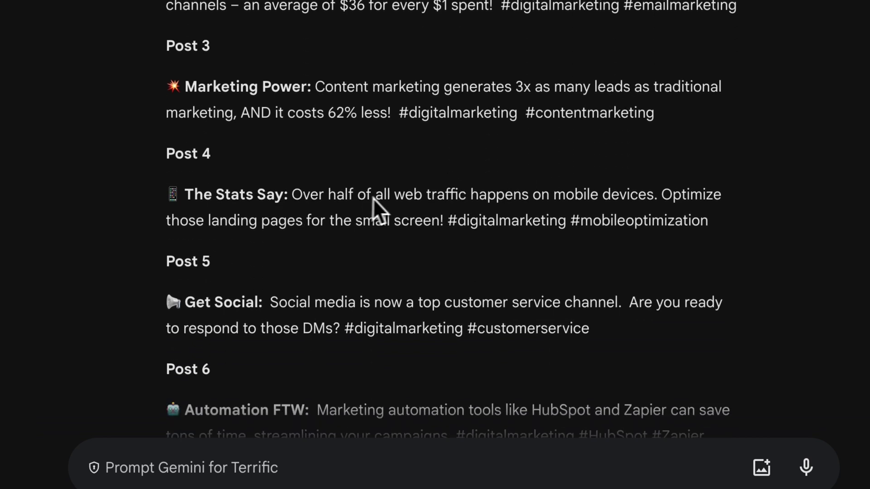
{"action": "scroll", "coordinate": [505, 202], "scroll_direction": "down", "scroll_amount": 15}
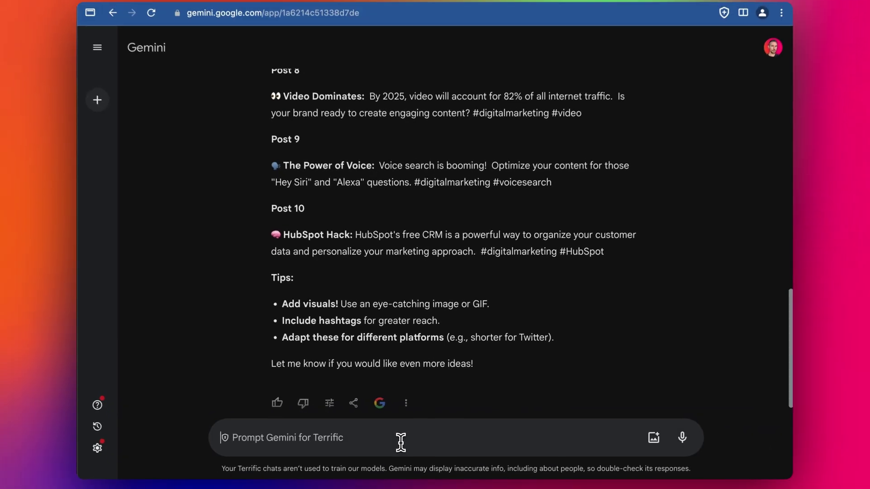
- Ask Gemini to put the posts in a spreadsheet with a schedule for posting 3 times a day
{"action": "left_click", "coordinate": [402, 441]}
{"action": "type", "text": "Can you "}
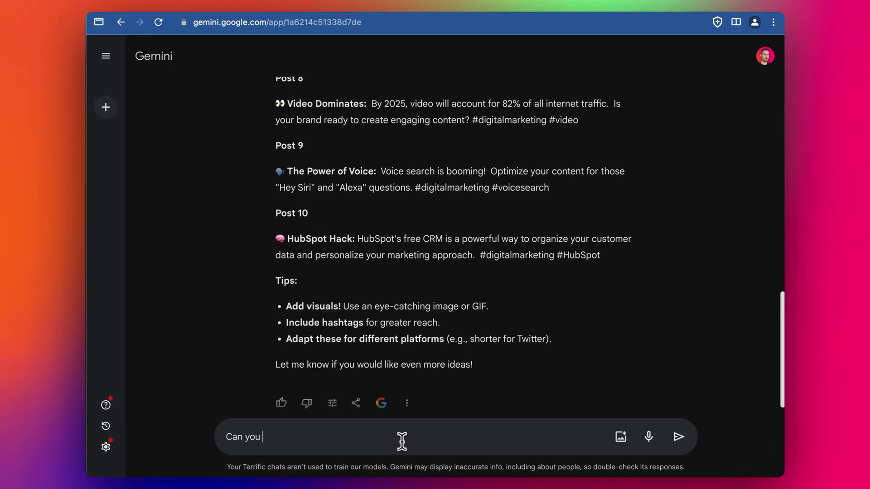
{"action": "type", "text": "add this to a spreadsheet"}
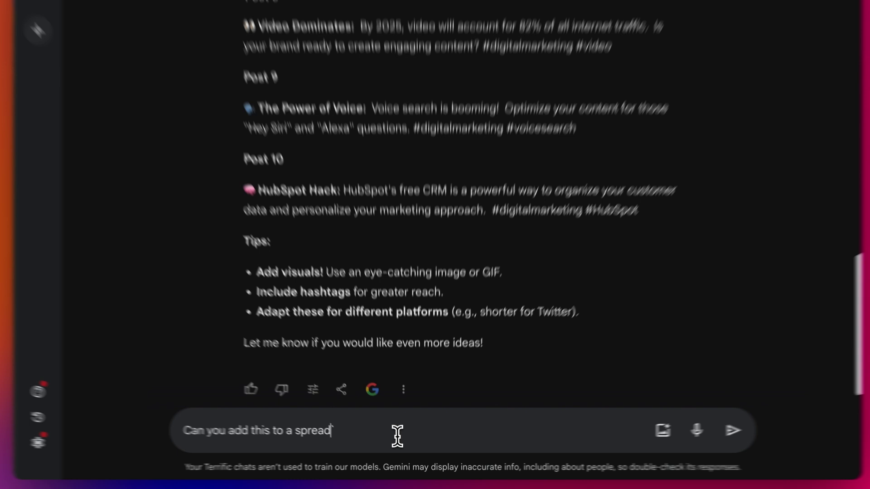
{"action": "type", "text": " and inc"}
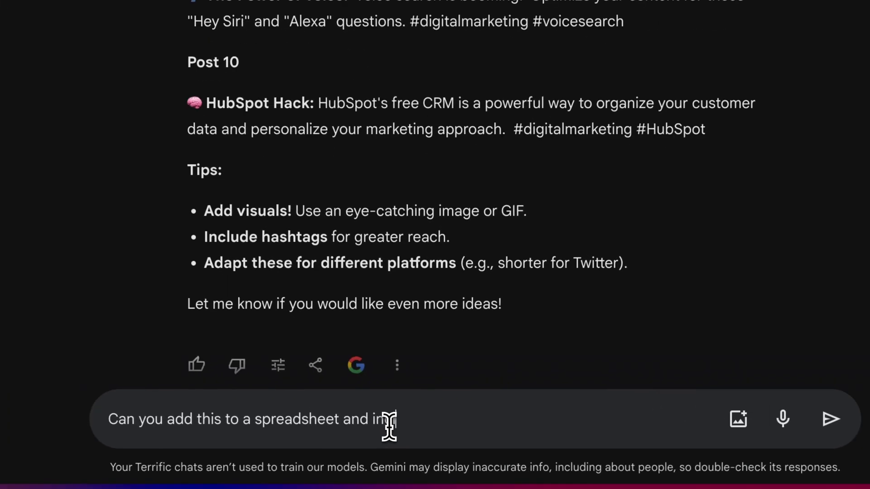
{"action": "type", "text": "lude a schedule for "}
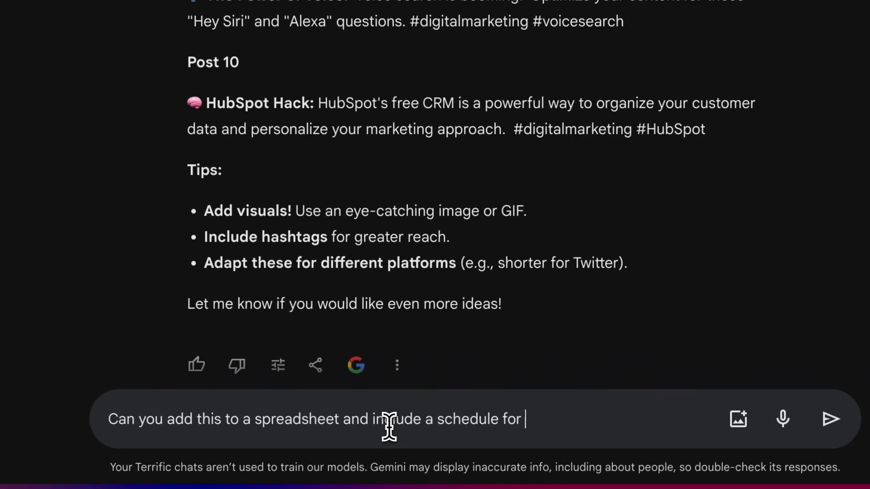
{"action": "type", "text": "positing 3 times a d"}
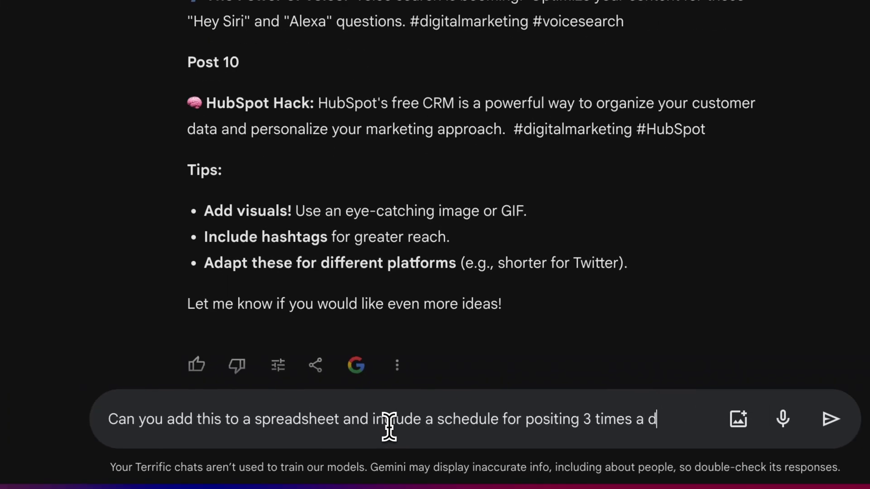
{"action": "type", "text": "ay"}
{"action": "key", "text": "Return"}
{"action": "scroll", "coordinate": [422, 258], "scroll_direction": "down", "scroll_amount": 5}
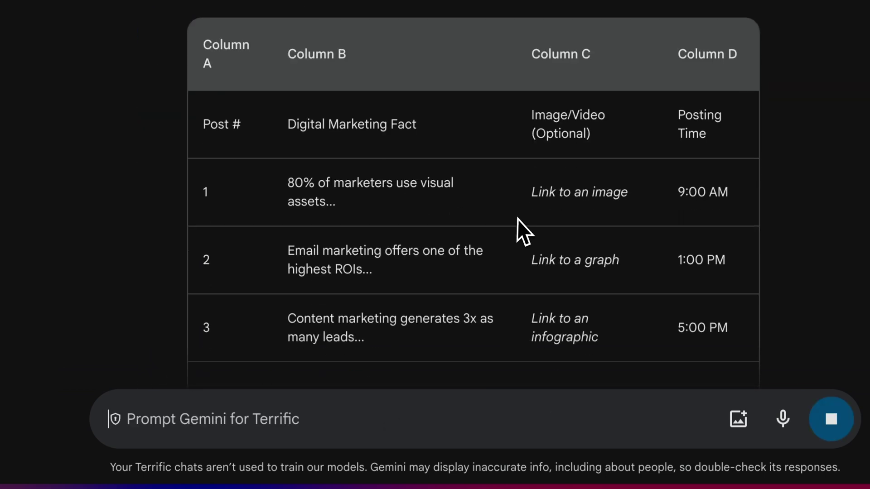
{"action": "scroll", "coordinate": [517, 220], "scroll_direction": "down", "scroll_amount": 2}
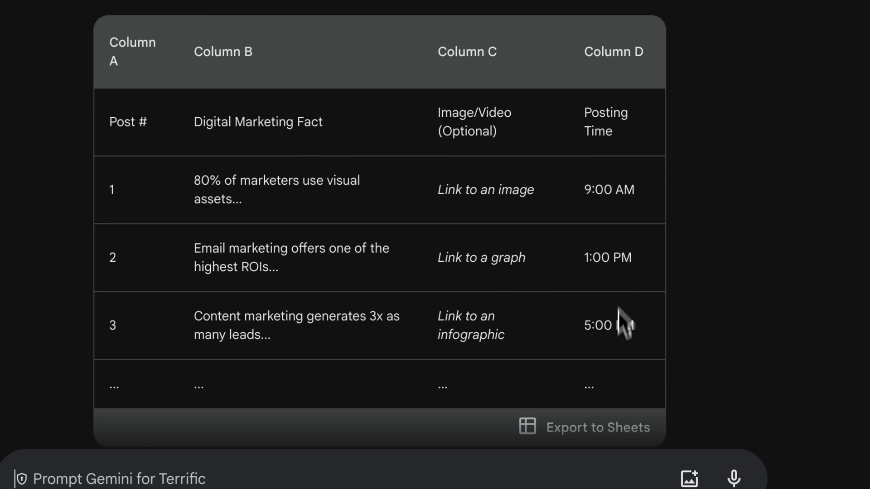
{"action": "scroll", "coordinate": [616, 333], "scroll_direction": "down", "scroll_amount": 2}
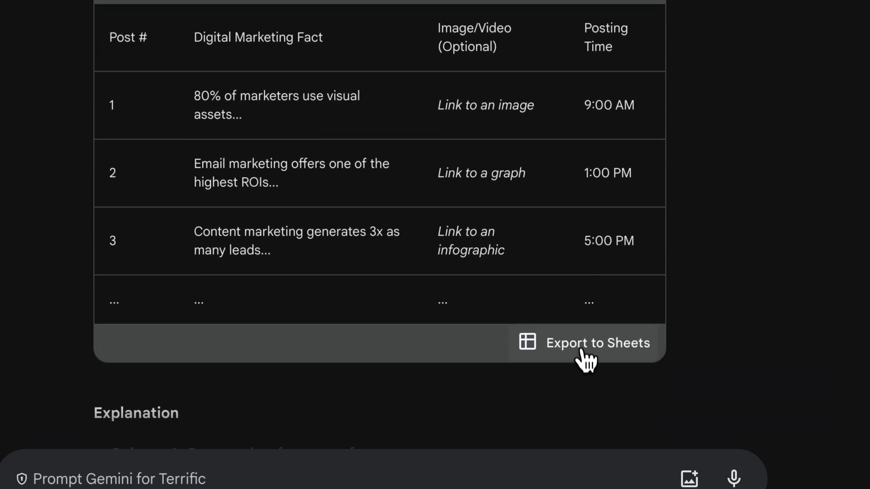
- Export Gemini's post table to a new spreadsheet and widen columns B and C to fit the text
{"action": "left_click", "coordinate": [584, 353]}
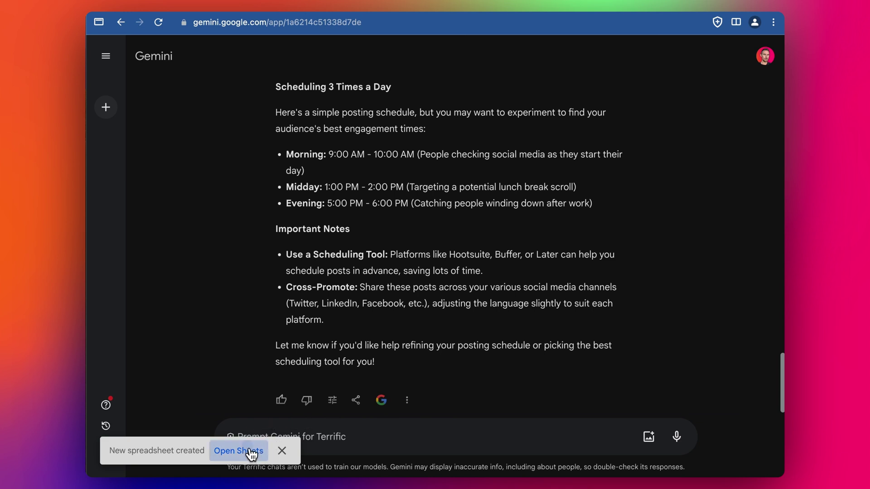
{"action": "left_click", "coordinate": [248, 448]}
{"action": "left_click", "coordinate": [306, 141]}
{"action": "left_click", "coordinate": [251, 142]}
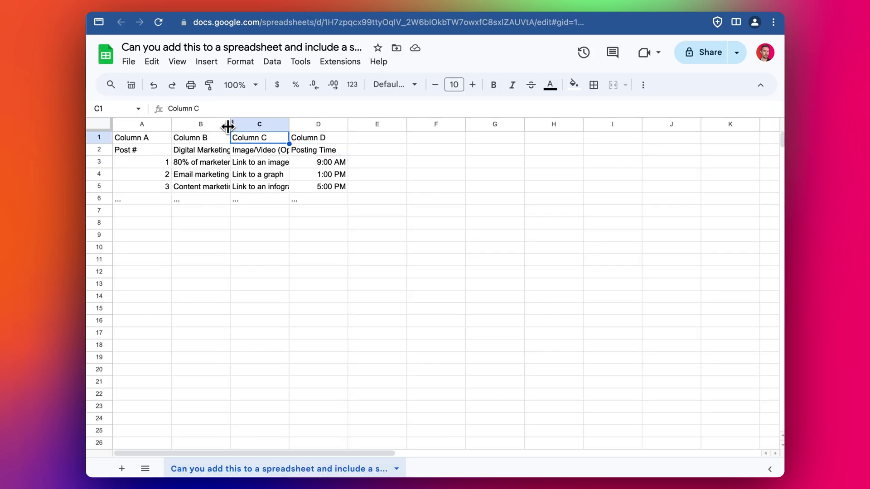
{"action": "left_click_drag", "start_coordinate": [228, 126], "coordinate": [297, 123]}
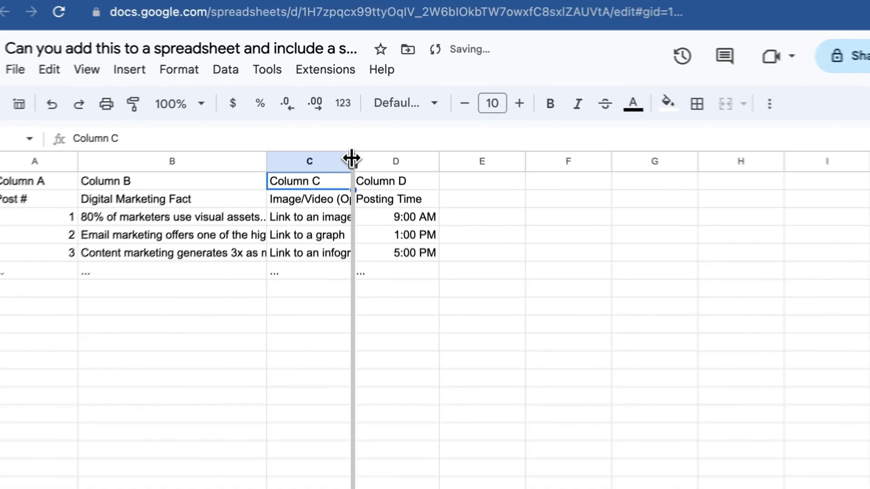
{"action": "left_click_drag", "start_coordinate": [355, 126], "coordinate": [479, 127]}
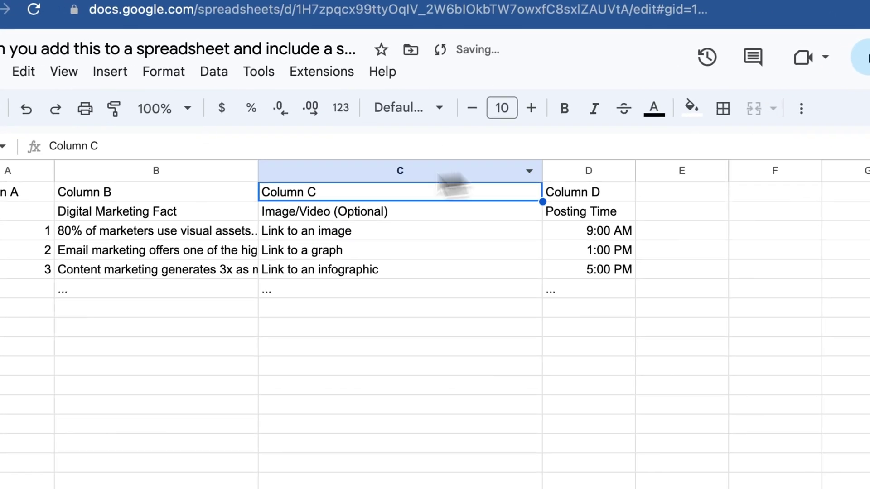
{"action": "left_click_drag", "start_coordinate": [256, 172], "coordinate": [352, 175]}
- Delete the placeholder column-label row 1 and switch back to the Gemini conversation
{"action": "left_click", "coordinate": [437, 255]}
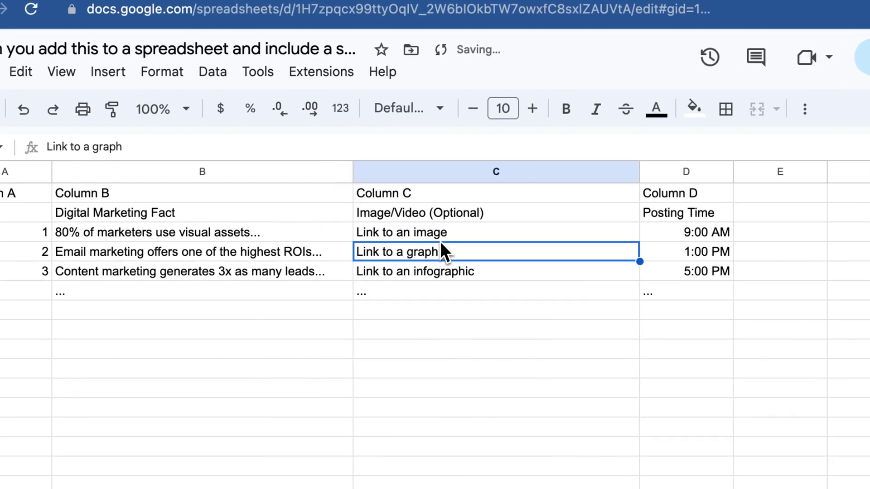
{"action": "left_click", "coordinate": [451, 232]}
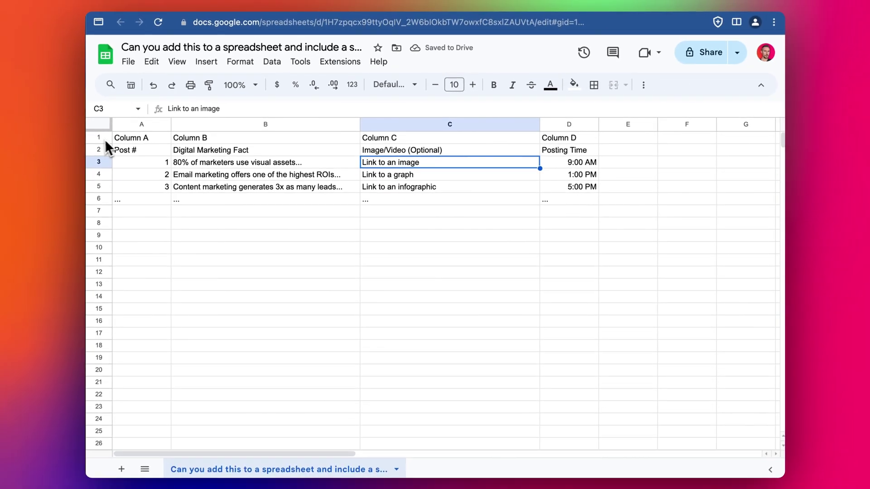
{"action": "left_click", "coordinate": [100, 141]}
{"action": "right_click", "coordinate": [100, 141]}
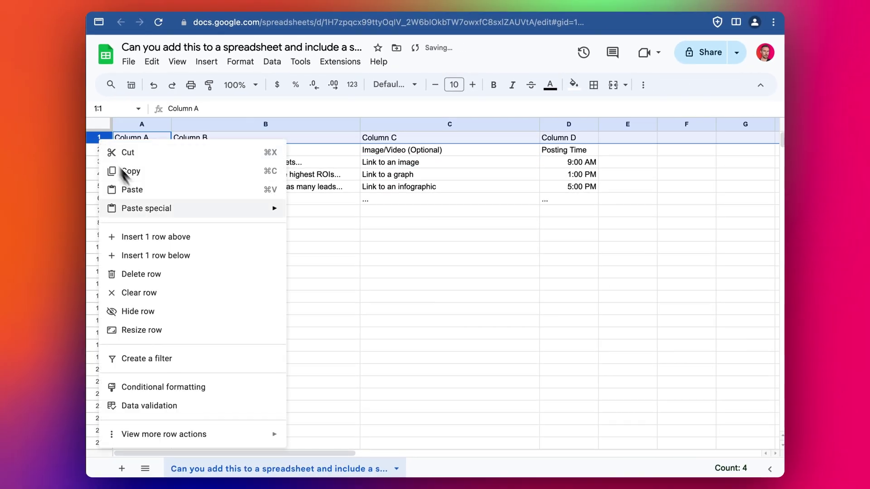
{"action": "left_click", "coordinate": [163, 274]}
{"action": "left_click", "coordinate": [390, 175]}
- Ask Gemini to generate an image for each of the social media posts
{"action": "key", "text": "ctrl+shift+Tab"}
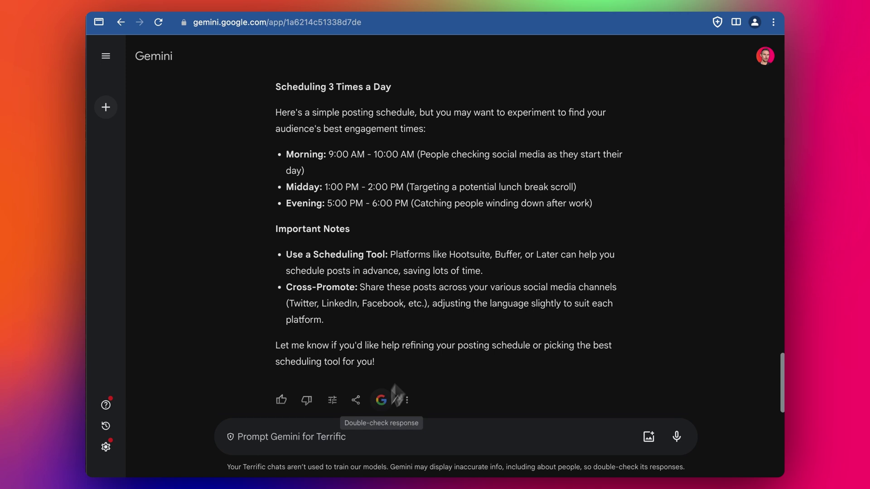
{"action": "left_click", "coordinate": [376, 438]}
{"action": "type", "text": "canyou"}
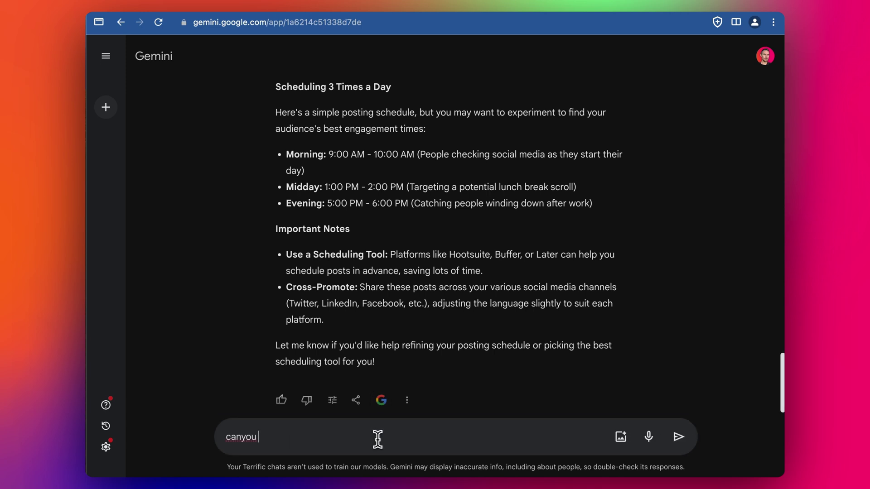
{"action": "type", "text": " generate an image for ea"}
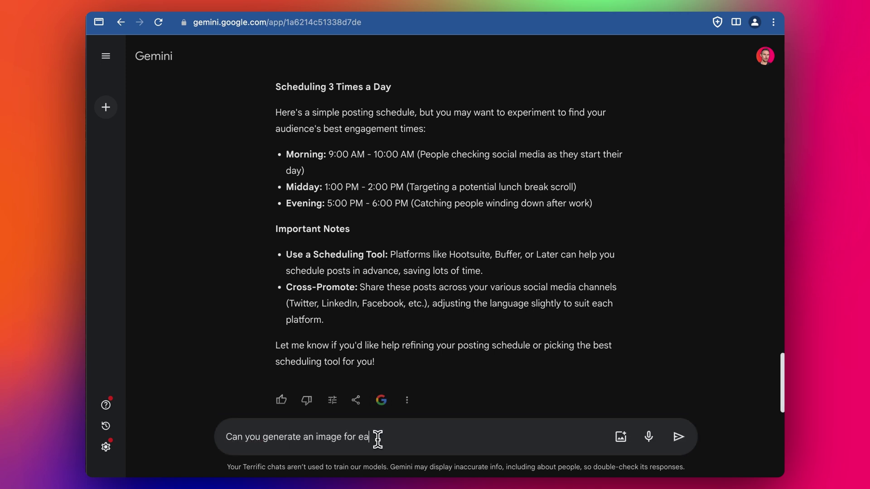
{"action": "type", "text": "ch of the social media po"}
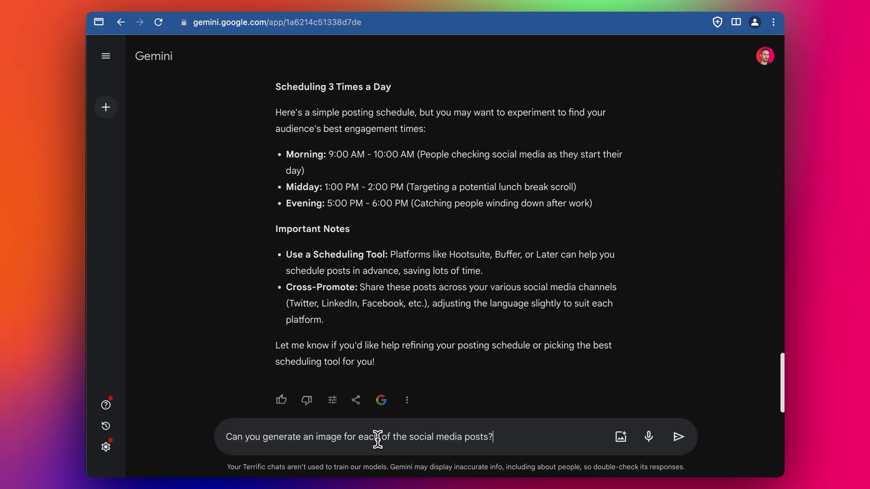
{"action": "type", "text": "sts?"}
{"action": "key", "text": "Return"}
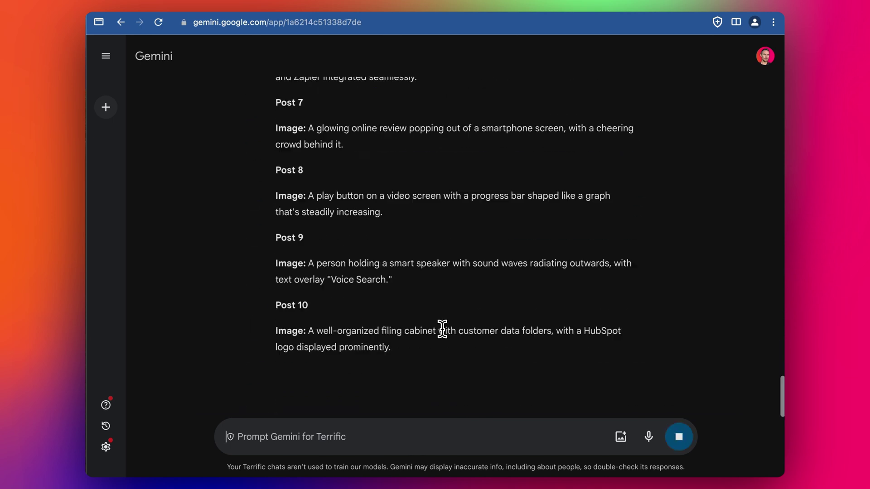
{"action": "scroll", "coordinate": [442, 329], "scroll_direction": "up", "scroll_amount": 10}
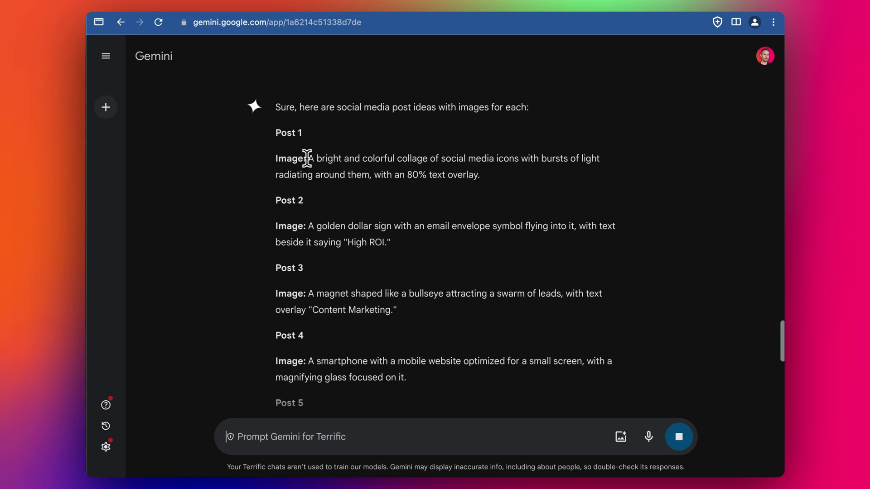
{"action": "left_click_drag", "start_coordinate": [307, 158], "coordinate": [487, 177]}
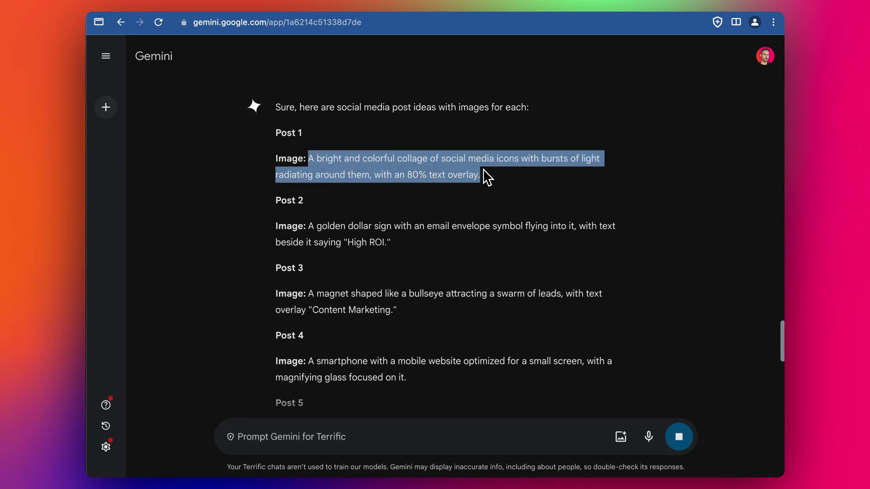
- Review the few generated images and start drafting a follow-up request to Gemini
{"action": "left_click", "coordinate": [429, 437]}
{"action": "type", "text": "Can yo"}
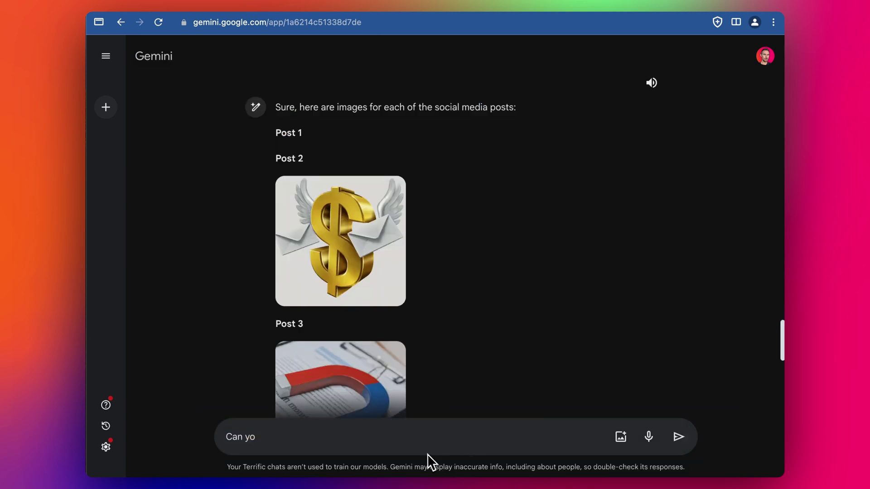
{"action": "scroll", "coordinate": [459, 332], "scroll_direction": "up", "scroll_amount": 6}
{"action": "scroll", "coordinate": [459, 332], "scroll_direction": "down", "scroll_amount": 3}
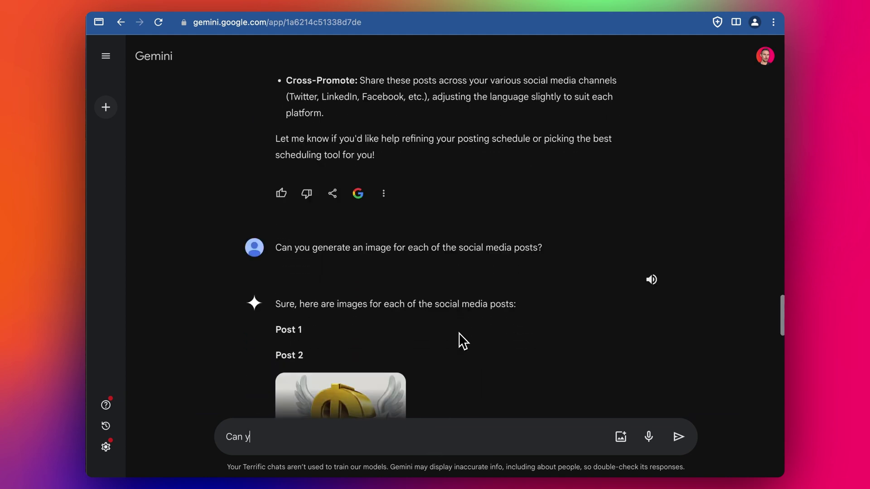
{"action": "scroll", "coordinate": [411, 315], "scroll_direction": "down", "scroll_amount": 1}
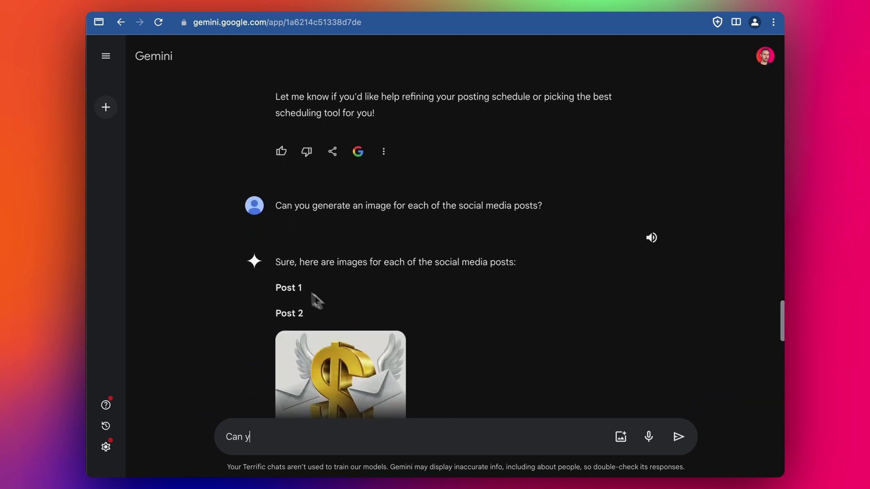
{"action": "left_click_drag", "start_coordinate": [311, 301], "coordinate": [341, 303]}
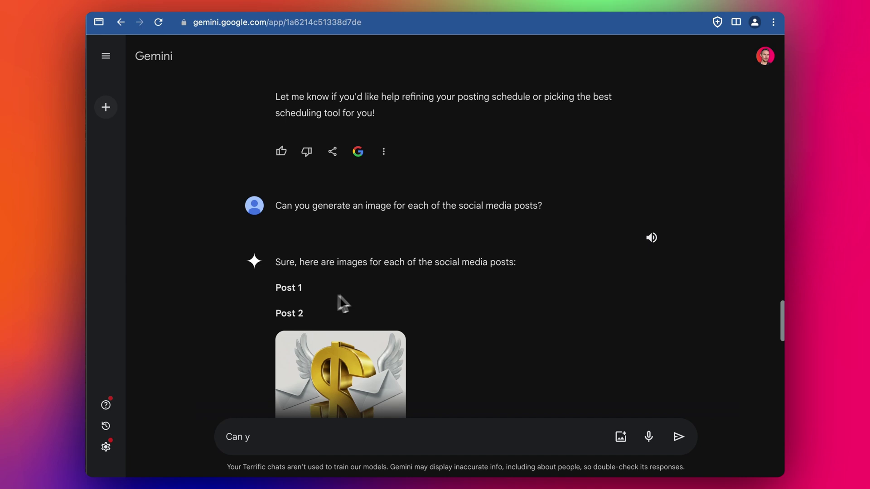
{"action": "scroll", "coordinate": [423, 307], "scroll_direction": "down", "scroll_amount": 4}
{"action": "scroll", "coordinate": [425, 306], "scroll_direction": "down", "scroll_amount": 10}
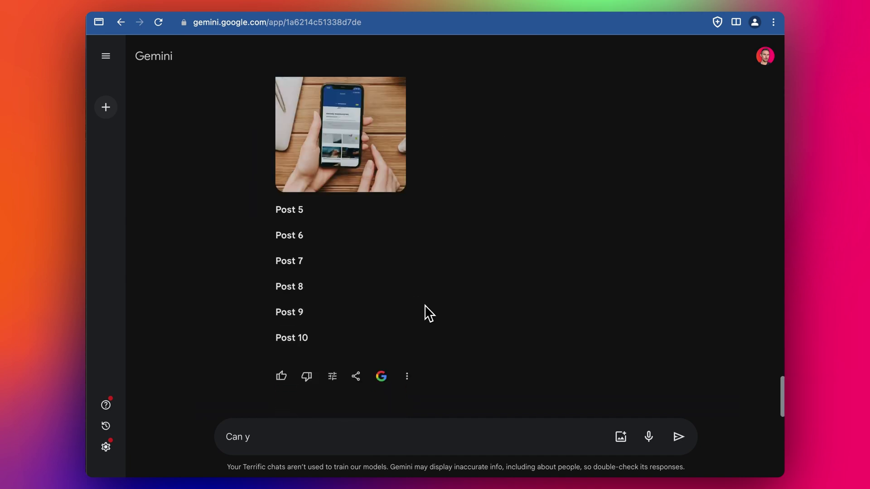
{"action": "left_click", "coordinate": [321, 447]}
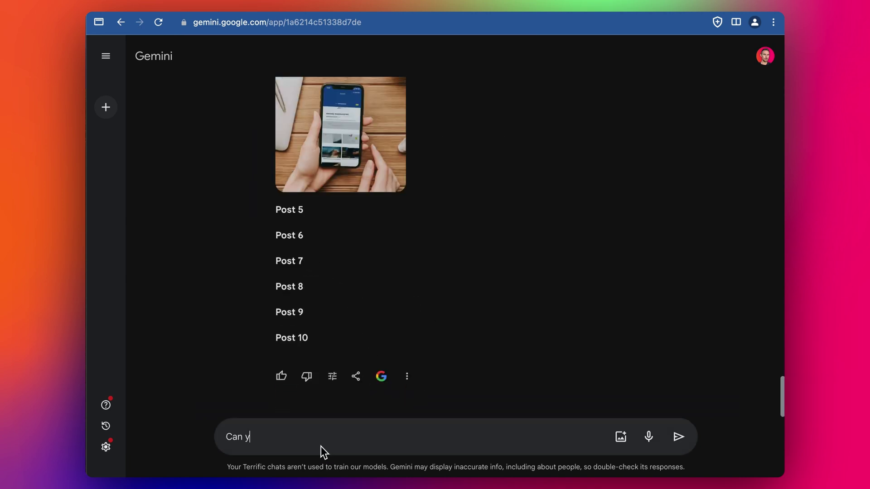
- Replace the draft with a request to redo the images so they look magical, then review Posts 2–4
{"action": "key", "text": "BackSpace"}
{"action": "key", "text": "BackSpace"}
{"action": "key", "text": "BackSpace"}
{"action": "key", "text": "BackSpace"}
{"action": "key", "text": "BackSpace"}
{"action": "type", "text": "Ca"}
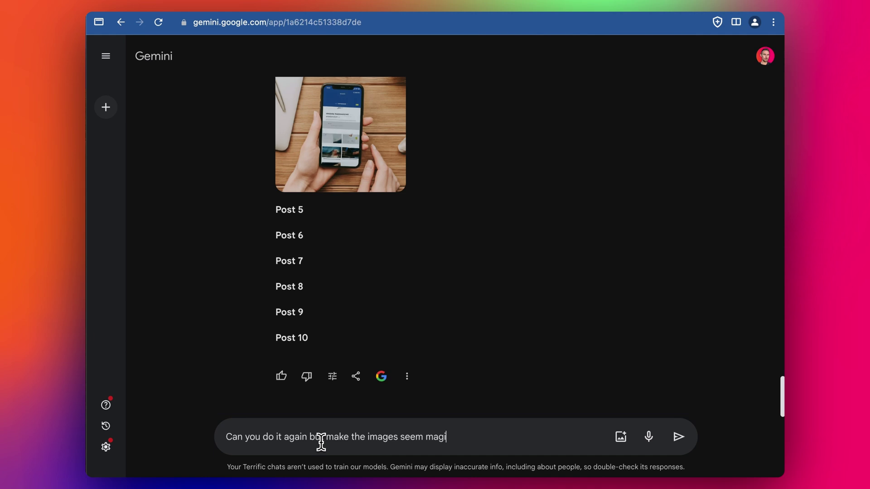
{"action": "key", "text": "Return"}
{"action": "scroll", "coordinate": [495, 342], "scroll_direction": "down", "scroll_amount": 15}
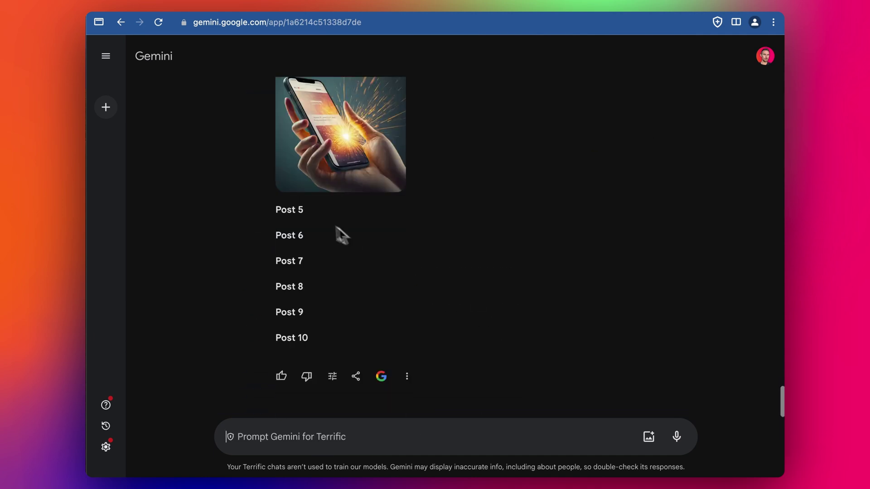
{"action": "scroll", "coordinate": [381, 273], "scroll_direction": "up", "scroll_amount": 4}
{"action": "scroll", "coordinate": [381, 273], "scroll_direction": "up", "scroll_amount": 4}
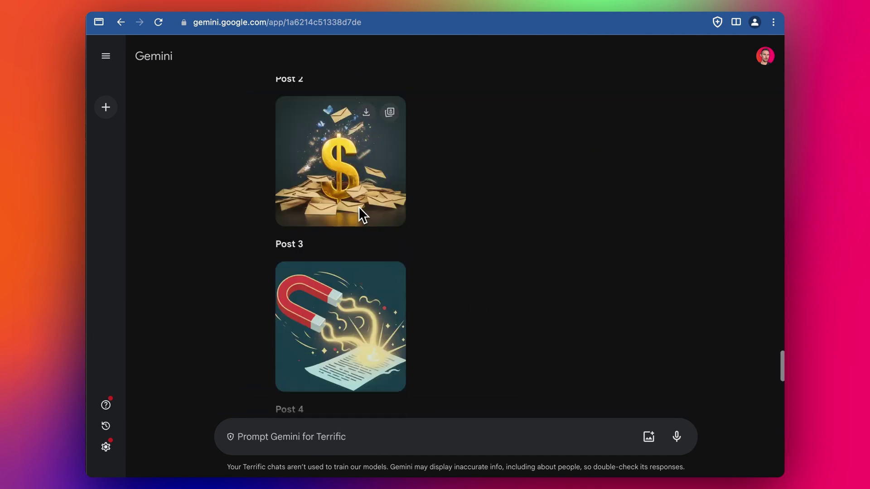
- Request an original image of a magician doing magic in space surrounded by robots, then view Gemini's drafts
{"action": "scroll", "coordinate": [350, 232], "scroll_direction": "down", "scroll_amount": 5}
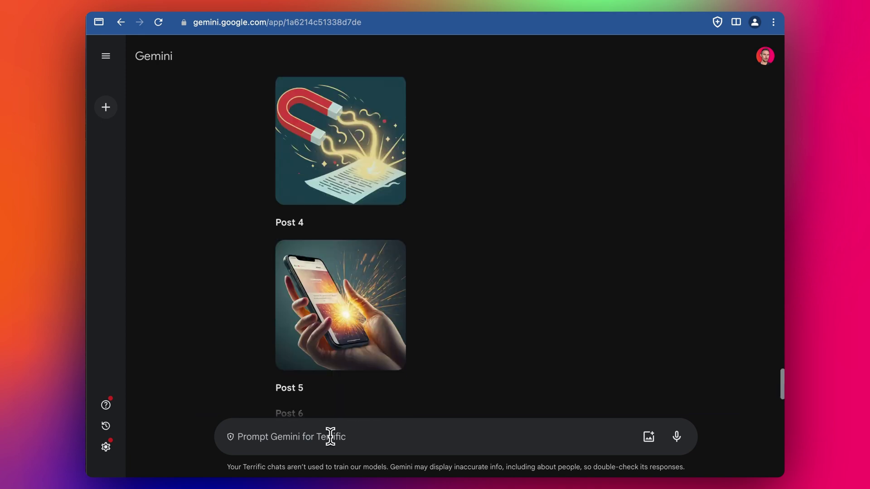
{"action": "type", "text": "Can you generate a"}
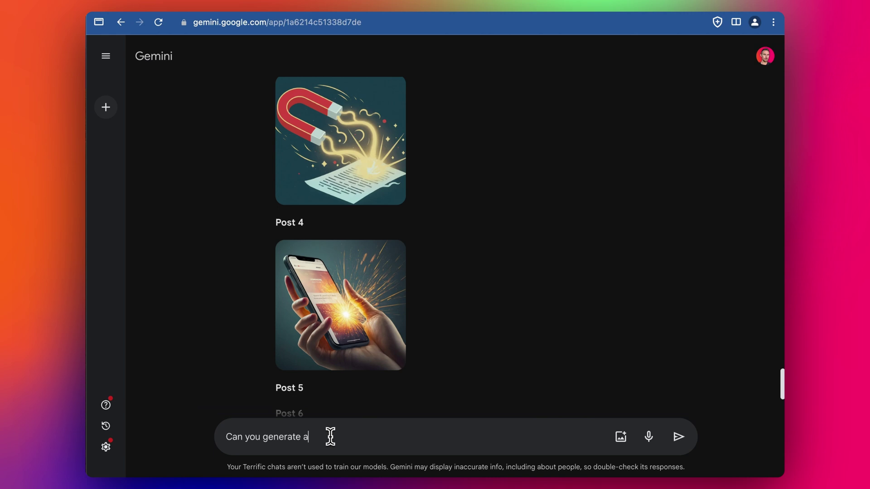
{"action": "type", "text": "n original image which is of a magician doing magic in space surr"}
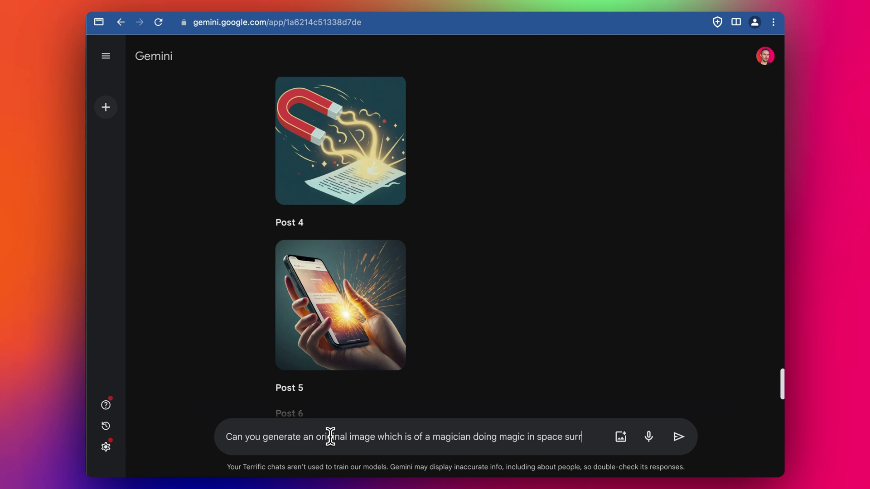
{"action": "type", "text": "ounded by robots"}
{"action": "key", "text": "Return"}
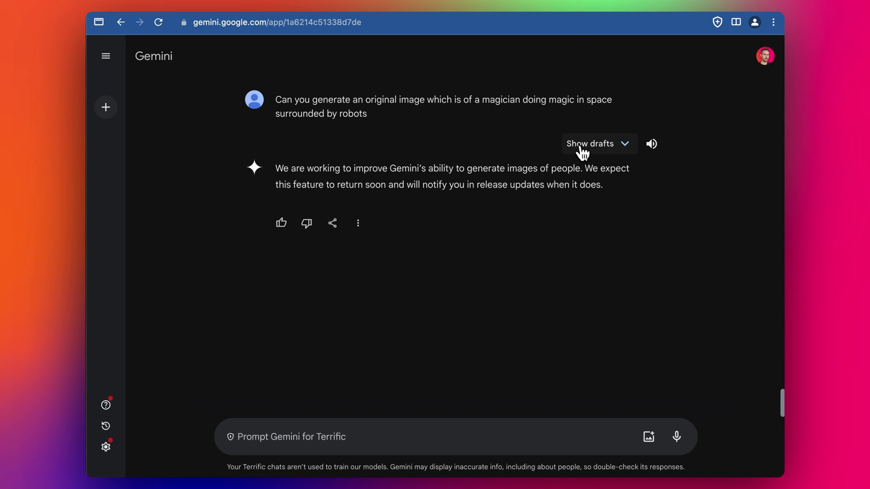
{"action": "left_click", "coordinate": [605, 146]}
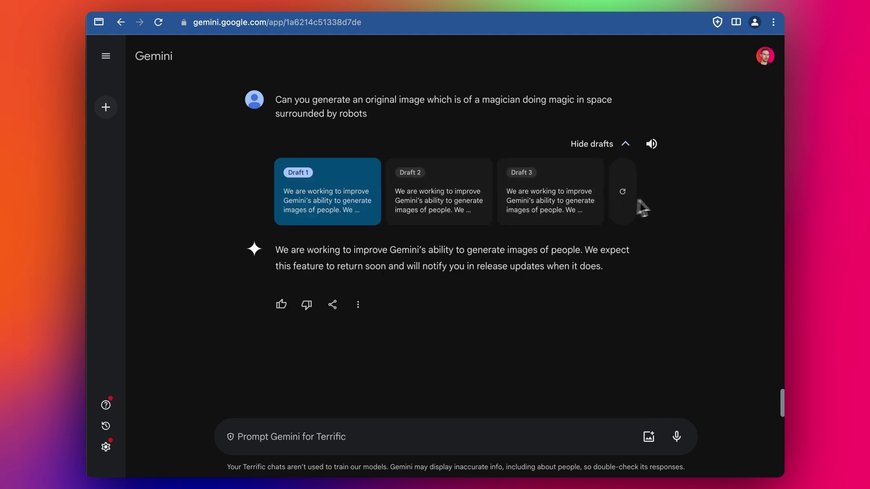
- Regenerate the drafts, then download Post 2's golden dollar-sign image at full size
{"action": "left_click", "coordinate": [621, 194]}
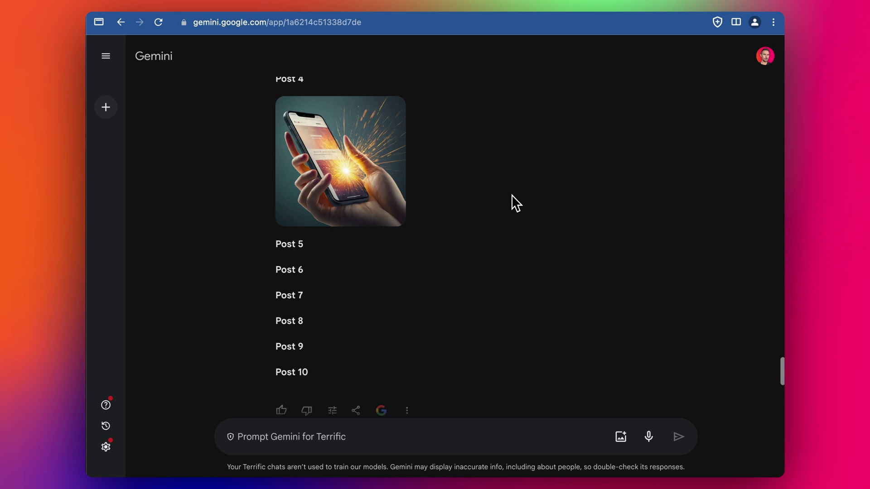
{"action": "scroll", "coordinate": [510, 202], "scroll_direction": "up", "scroll_amount": 4}
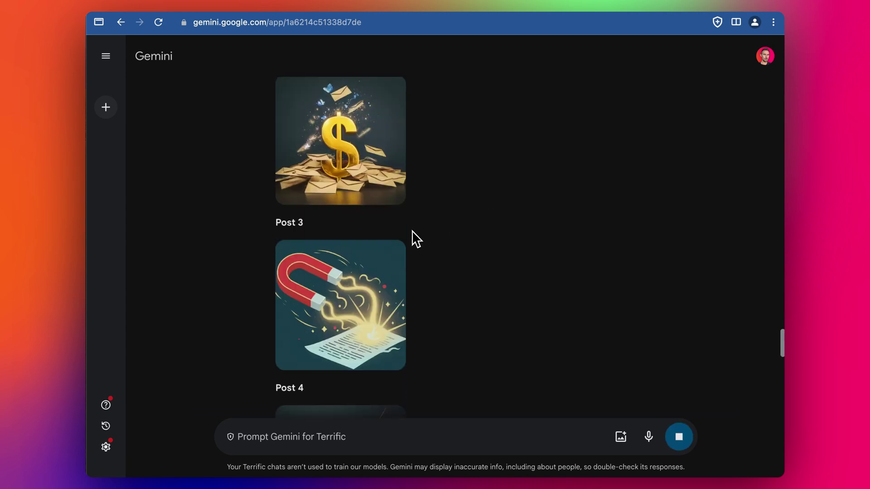
{"action": "scroll", "coordinate": [412, 237], "scroll_direction": "up", "scroll_amount": 5}
{"action": "scroll", "coordinate": [376, 283], "scroll_direction": "down", "scroll_amount": 10}
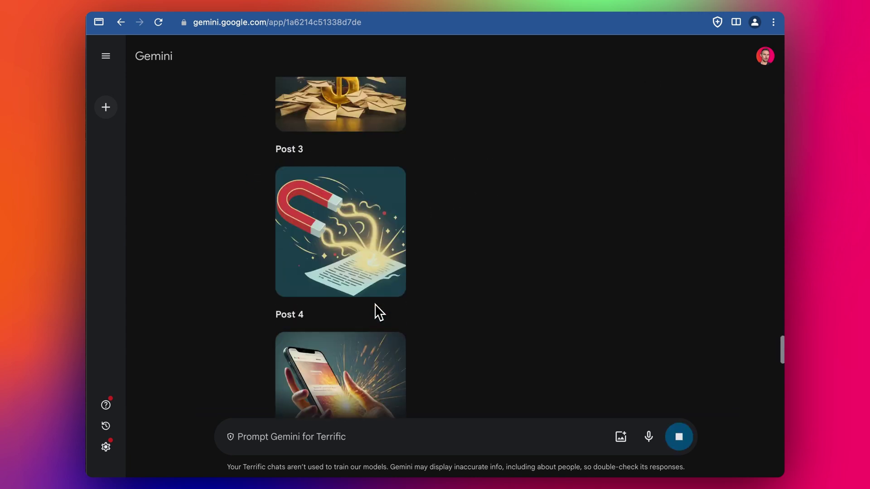
{"action": "scroll", "coordinate": [362, 286], "scroll_direction": "up", "scroll_amount": 8}
{"action": "scroll", "coordinate": [362, 276], "scroll_direction": "down", "scroll_amount": 1}
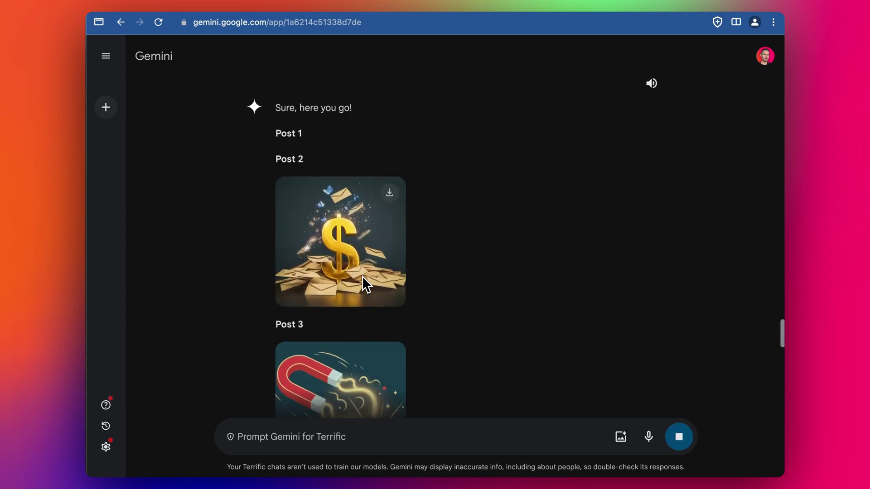
{"action": "left_click", "coordinate": [389, 195]}
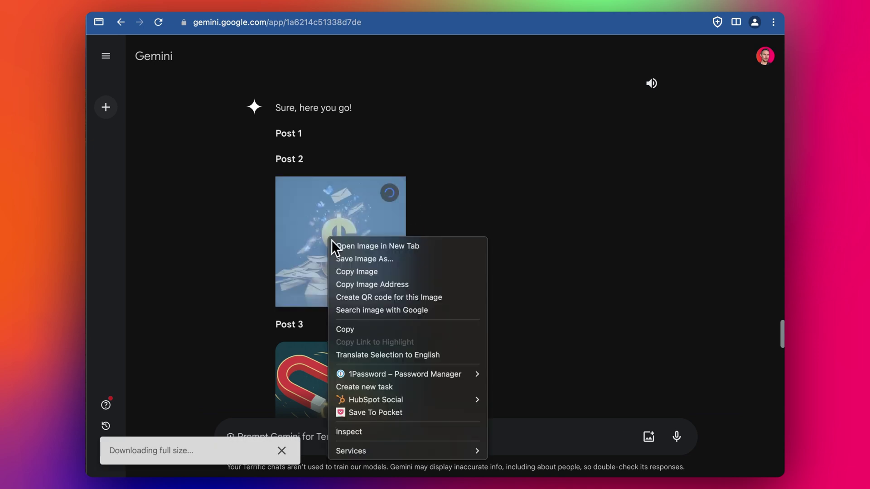
- Open a post image on its own in a new tab and select its web address
{"action": "scroll", "coordinate": [349, 256], "scroll_direction": "down", "scroll_amount": 1}
{"action": "right_click", "coordinate": [348, 318]}
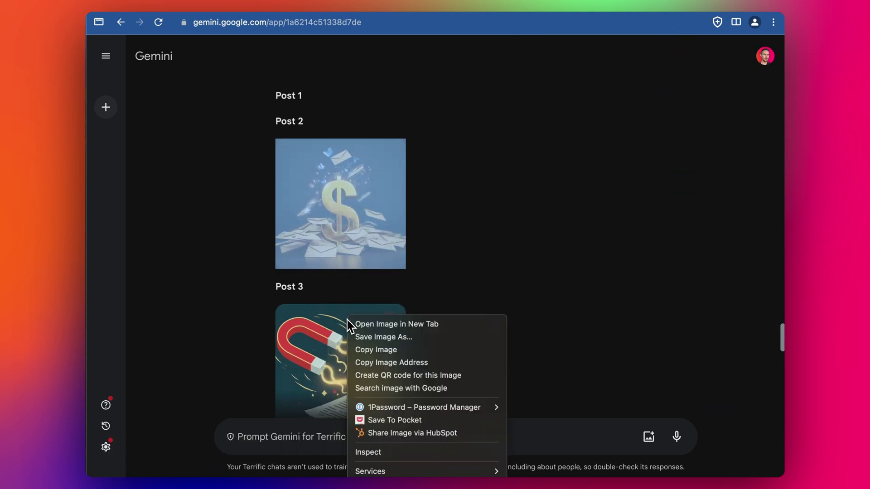
{"action": "left_click", "coordinate": [378, 325]}
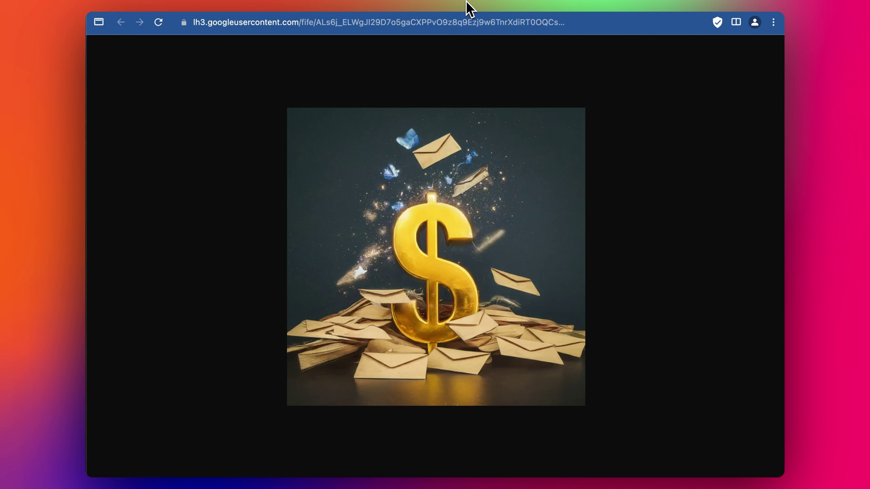
{"action": "left_click", "coordinate": [437, 27]}
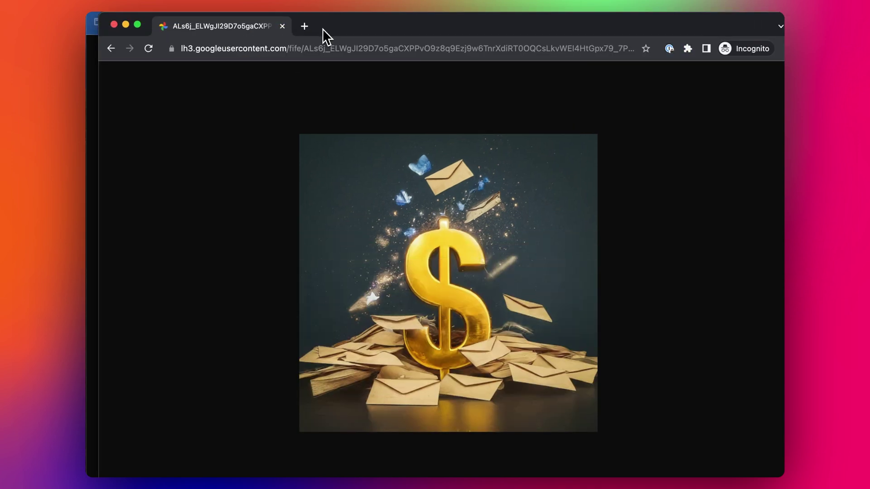
- Back in the spreadsheet, widen column B so the post facts show fully
{"action": "key", "text": "super+w"}
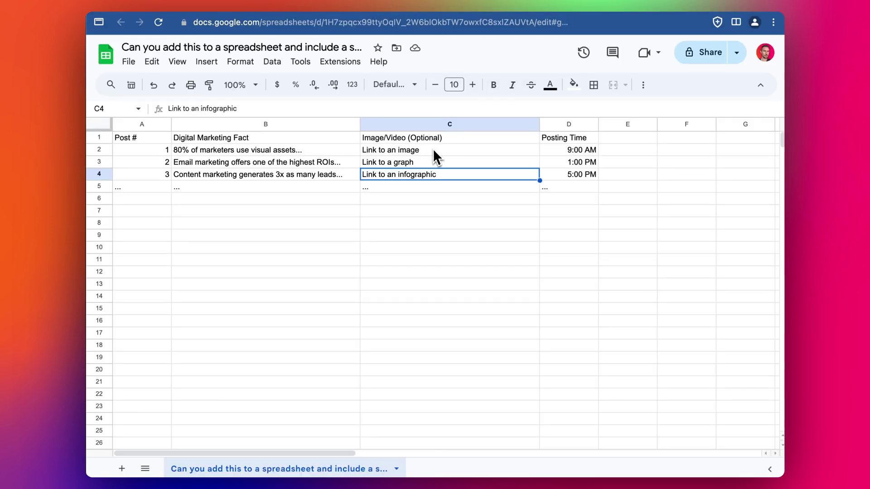
{"action": "left_click", "coordinate": [431, 151]}
{"action": "left_click_drag", "start_coordinate": [360, 124], "coordinate": [456, 124]}
{"action": "left_click", "coordinate": [331, 150]}
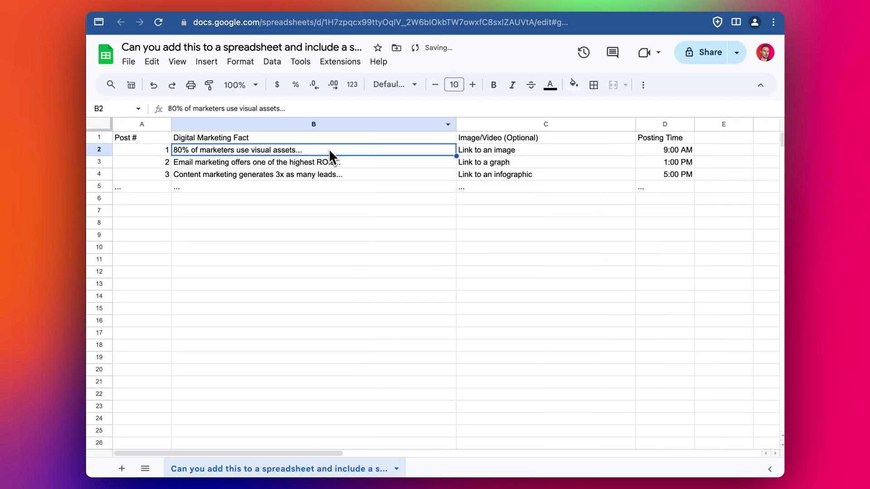
{"action": "left_click", "coordinate": [335, 166]}
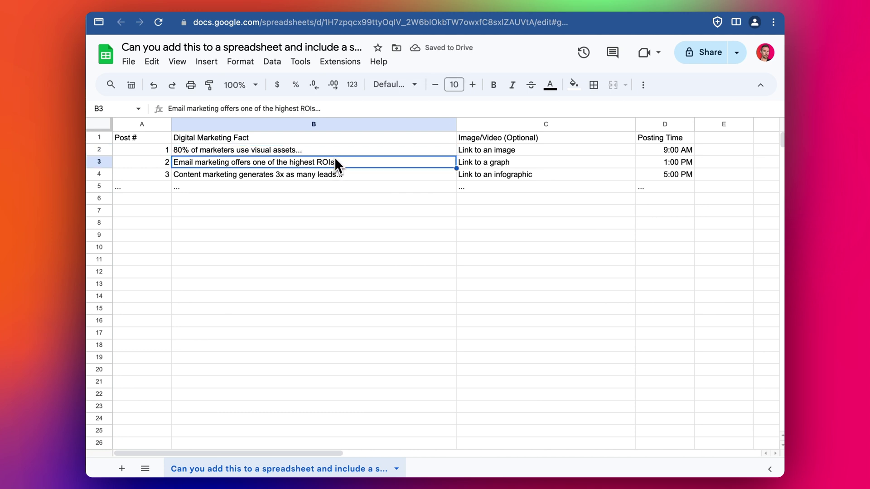
{"action": "left_click", "coordinate": [334, 150]}
- Paste post 1's image link into cell C2, then move on to the next post's image page
{"action": "left_click", "coordinate": [579, 151]}
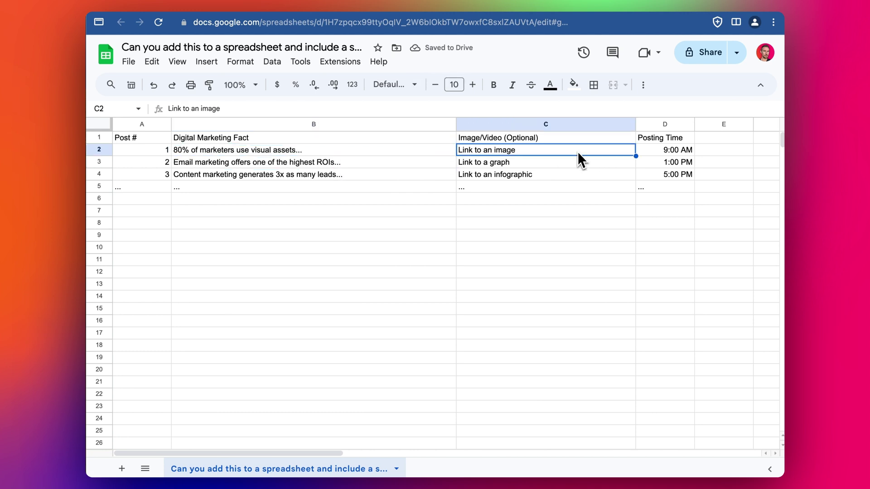
{"action": "key", "text": "super+v"}
{"action": "left_click", "coordinate": [422, 177]}
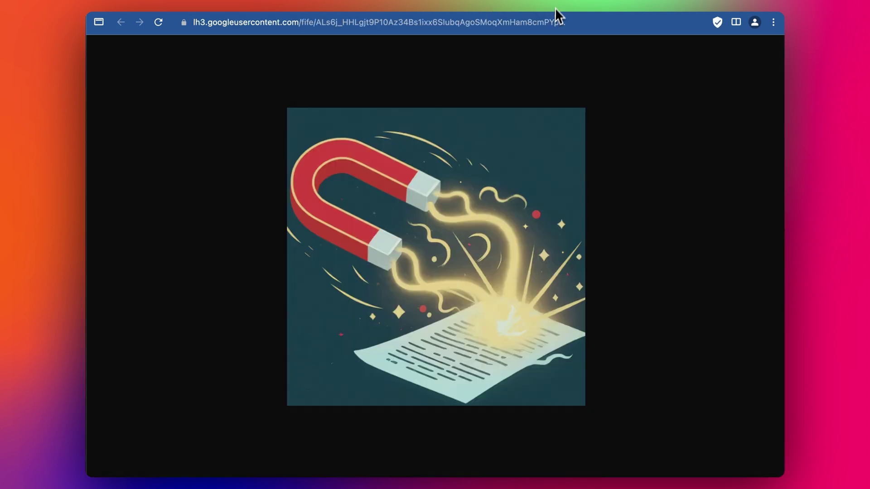
{"action": "left_click", "coordinate": [398, 23]}
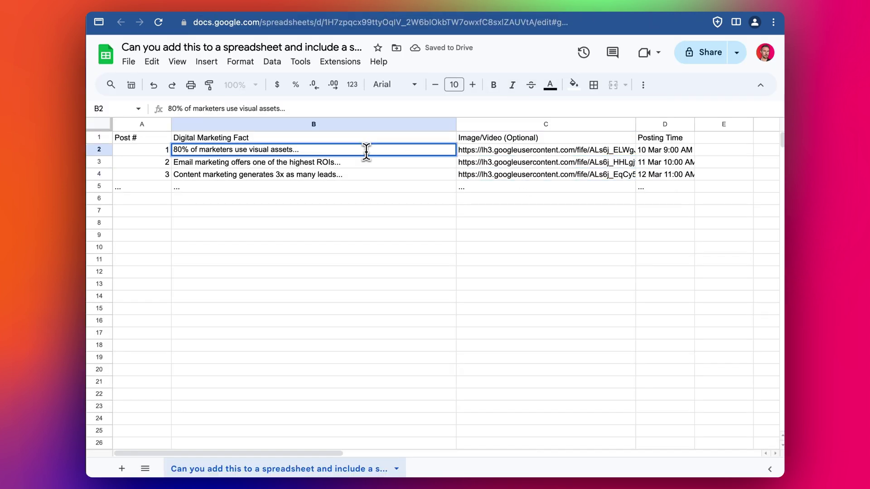
{"action": "left_click", "coordinate": [364, 161]}
{"action": "left_click", "coordinate": [362, 150]}
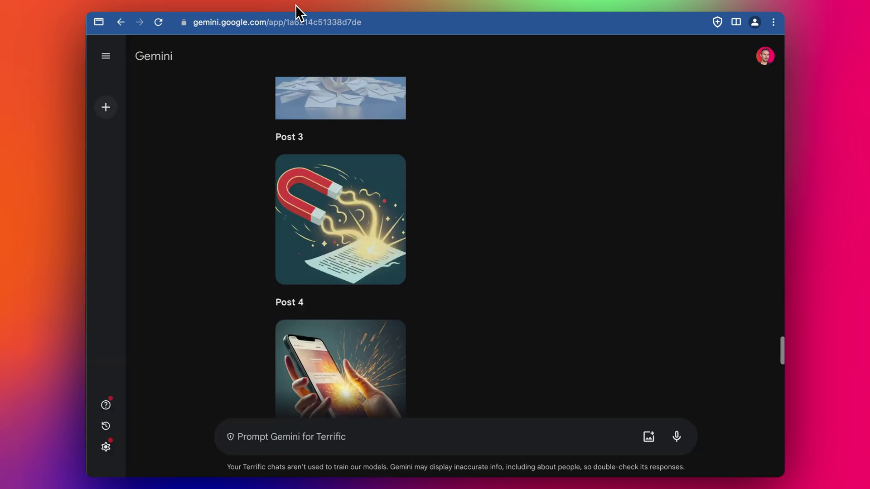
- Ask Gemini to combine its previous messages into one spreadsheet of the top 10 posts with image descriptions
{"action": "scroll", "coordinate": [368, 163], "scroll_direction": "up", "scroll_amount": 10}
{"action": "scroll", "coordinate": [368, 164], "scroll_direction": "up", "scroll_amount": 15}
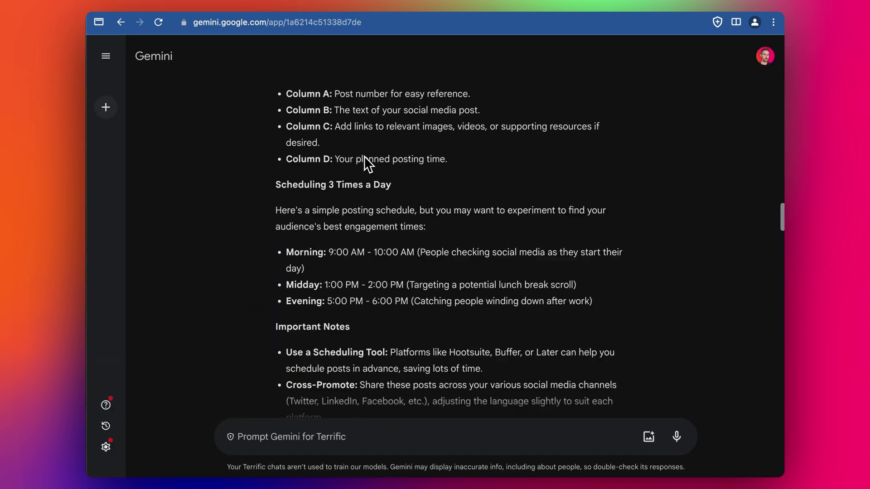
{"action": "scroll", "coordinate": [467, 231], "scroll_direction": "up", "scroll_amount": 10}
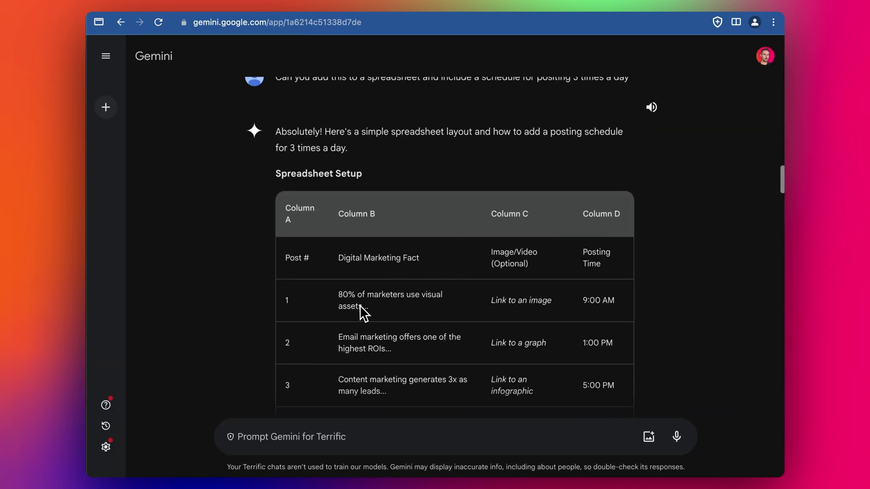
{"action": "scroll", "coordinate": [399, 163], "scroll_direction": "down", "scroll_amount": 5}
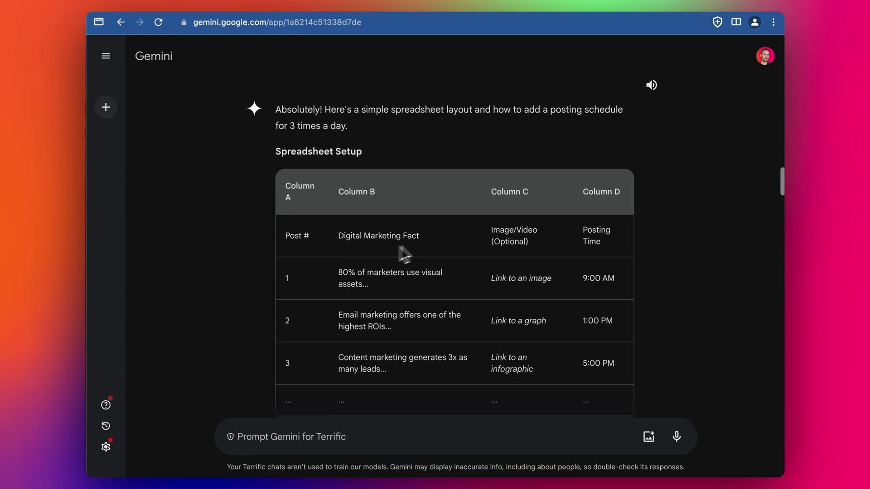
{"action": "scroll", "coordinate": [425, 238], "scroll_direction": "up", "scroll_amount": 10}
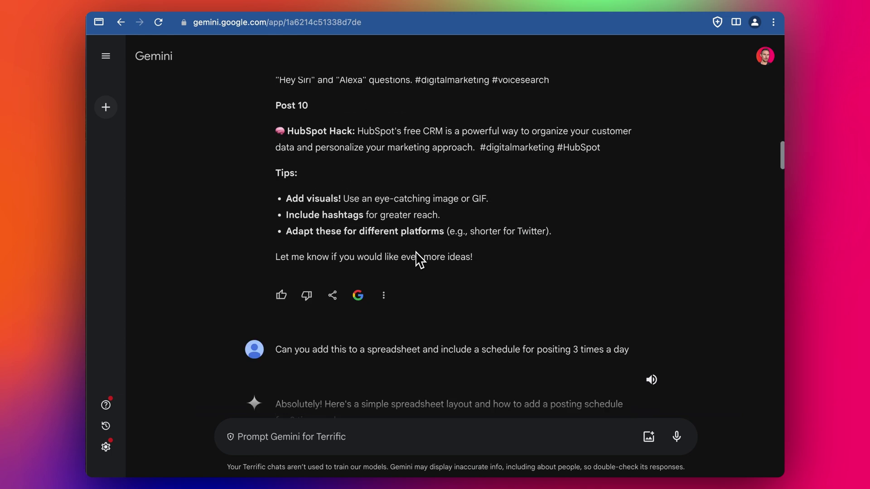
{"action": "scroll", "coordinate": [440, 308], "scroll_direction": "up", "scroll_amount": 20}
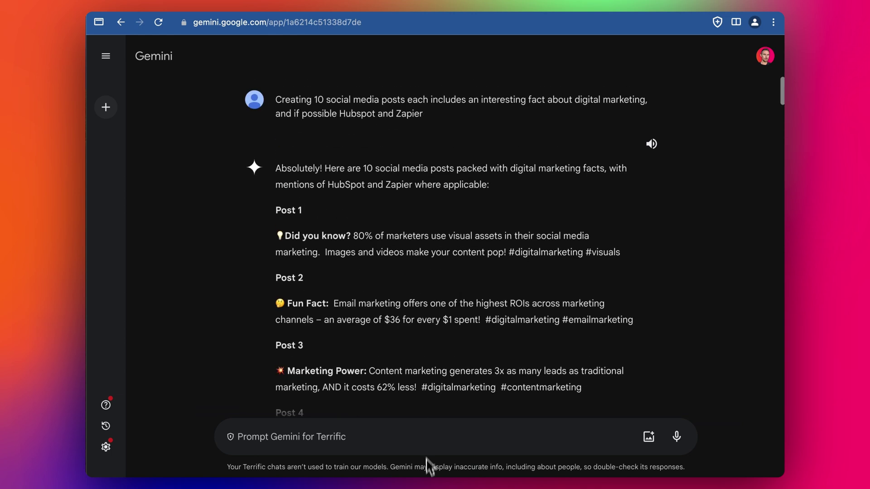
{"action": "left_click", "coordinate": [417, 439]}
{"action": "type", "text": "Can "}
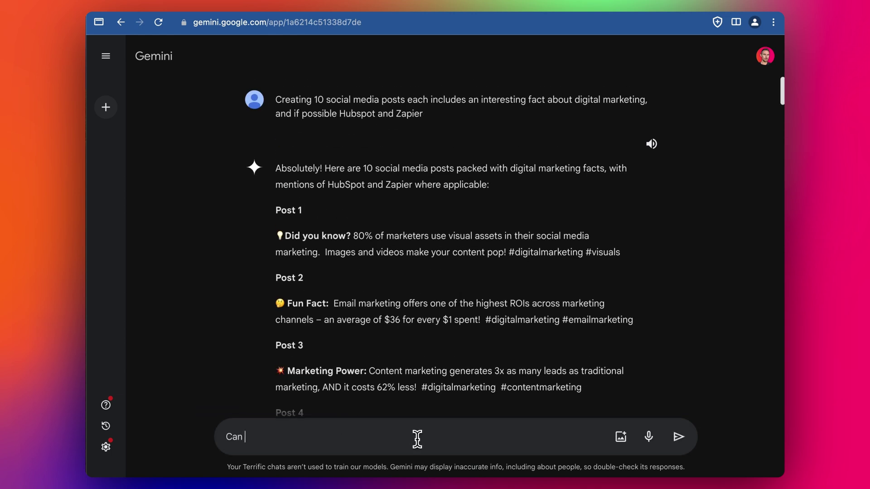
{"action": "type", "text": "you combine your previous messages so that"}
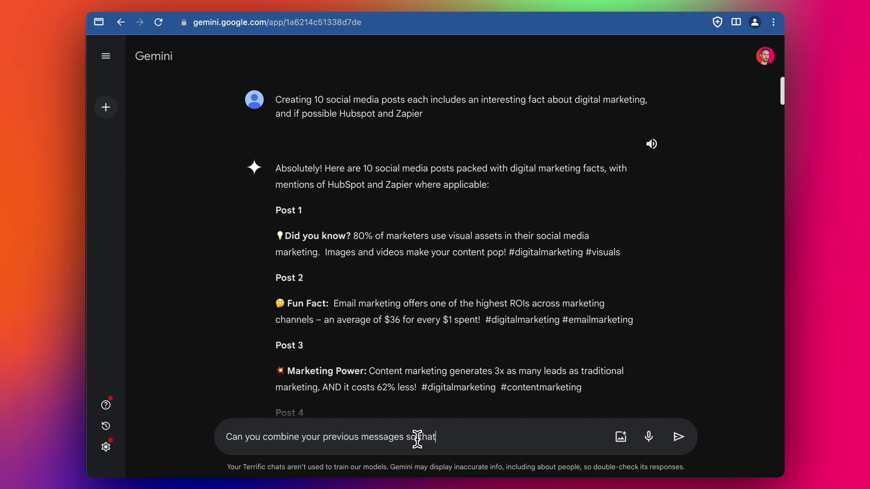
{"action": "type", "text": " i have a spreadsheet with t"}
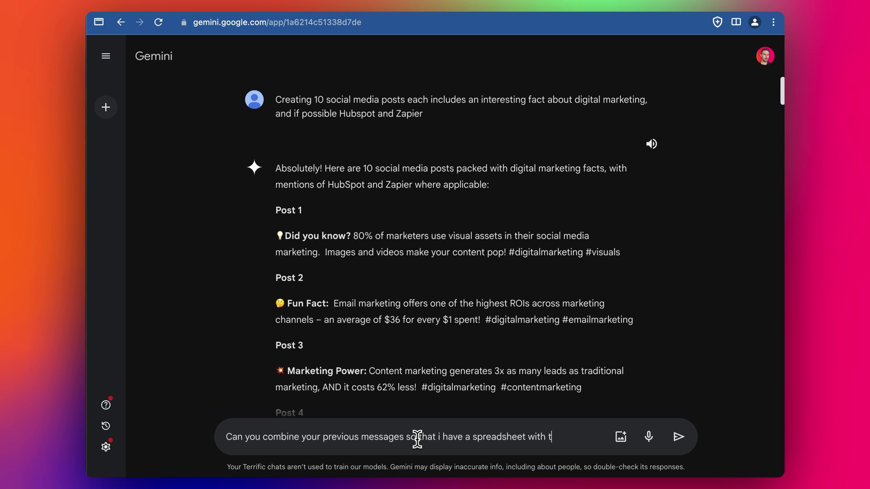
{"action": "type", "text": "he top 10 social"}
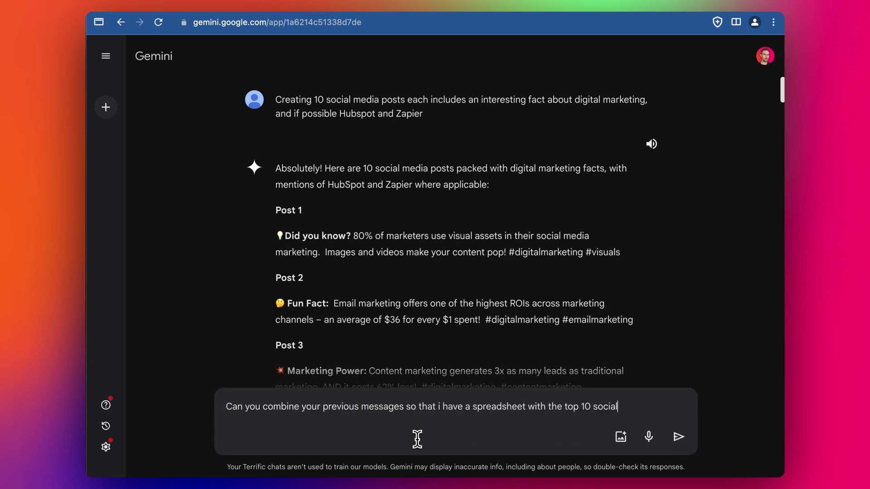
{"action": "type", "text": " posts you mentioned and also som"}
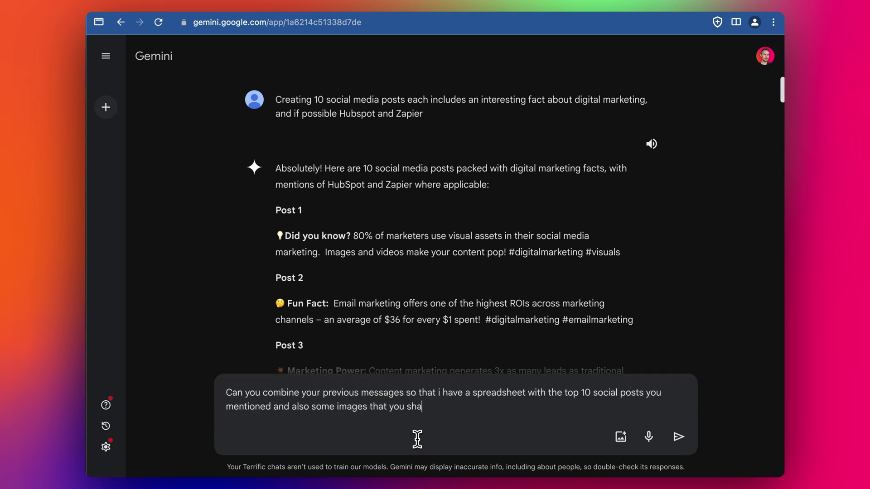
{"action": "type", "text": "e images that you shared before"}
{"action": "key", "text": "Return"}
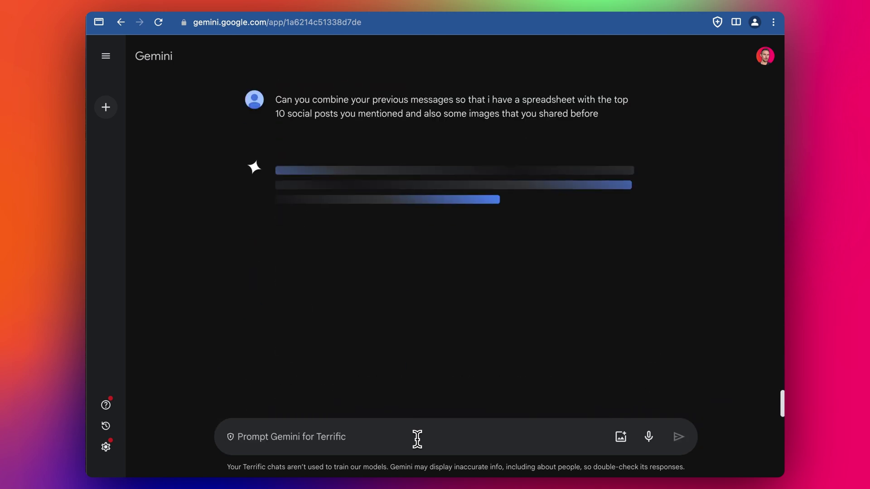
- Export the combined table to a new spreadsheet and widen columns B and C for facts and image descriptions
{"action": "scroll", "coordinate": [418, 317], "scroll_direction": "down", "scroll_amount": 5}
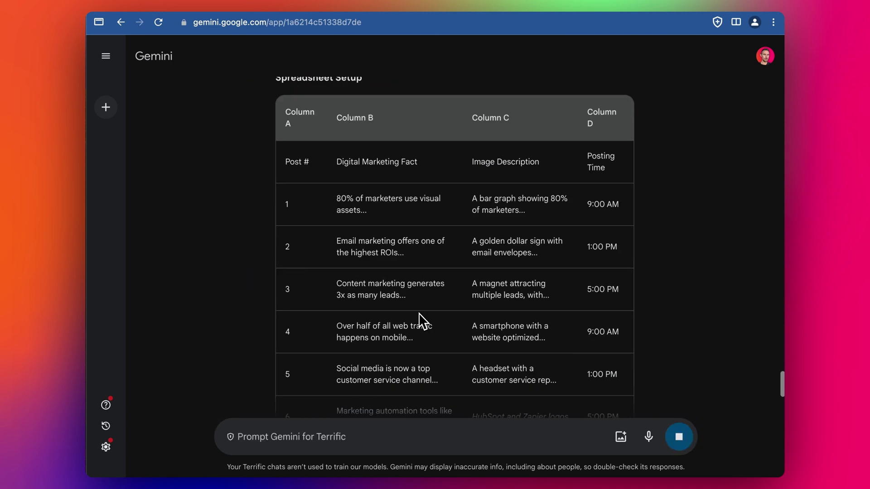
{"action": "left_click_drag", "start_coordinate": [402, 298], "coordinate": [410, 301]}
{"action": "left_click", "coordinate": [423, 299]}
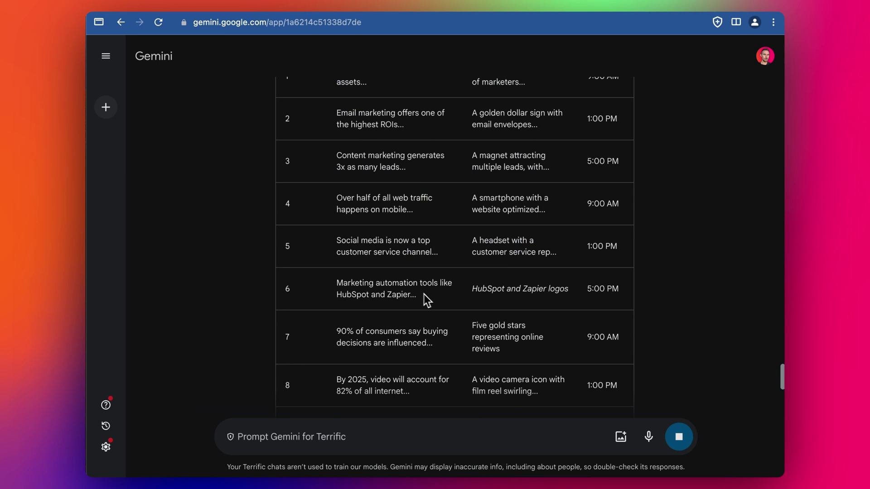
{"action": "scroll", "coordinate": [426, 299], "scroll_direction": "down", "scroll_amount": 5}
{"action": "left_click", "coordinate": [580, 299]}
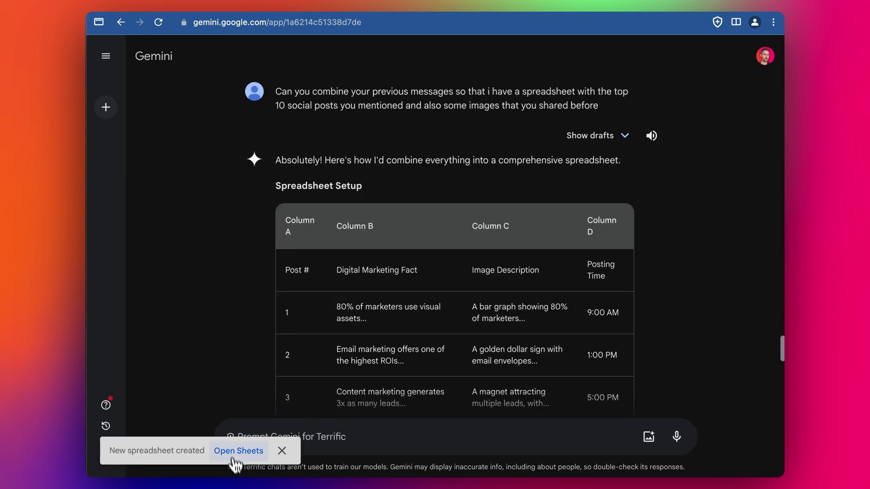
{"action": "left_click", "coordinate": [231, 451]}
{"action": "left_click", "coordinate": [218, 203]}
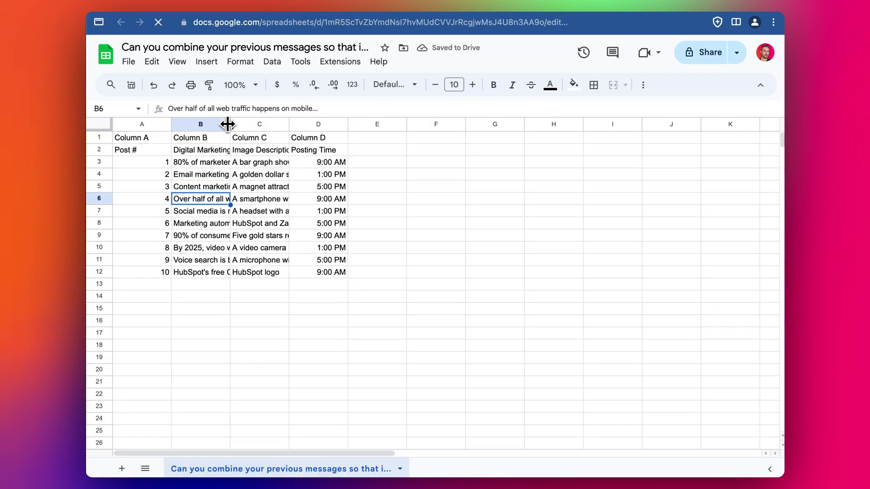
{"action": "left_click_drag", "start_coordinate": [230, 124], "coordinate": [395, 124]}
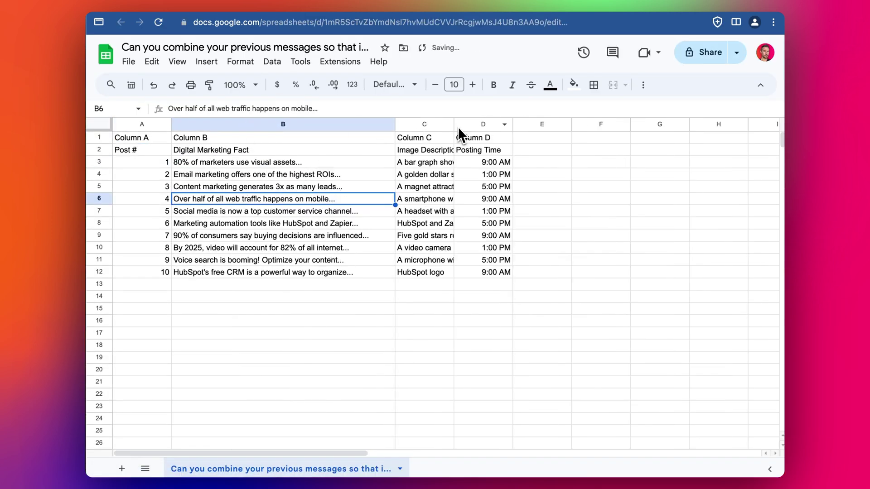
{"action": "left_click_drag", "start_coordinate": [453, 125], "coordinate": [629, 124]}
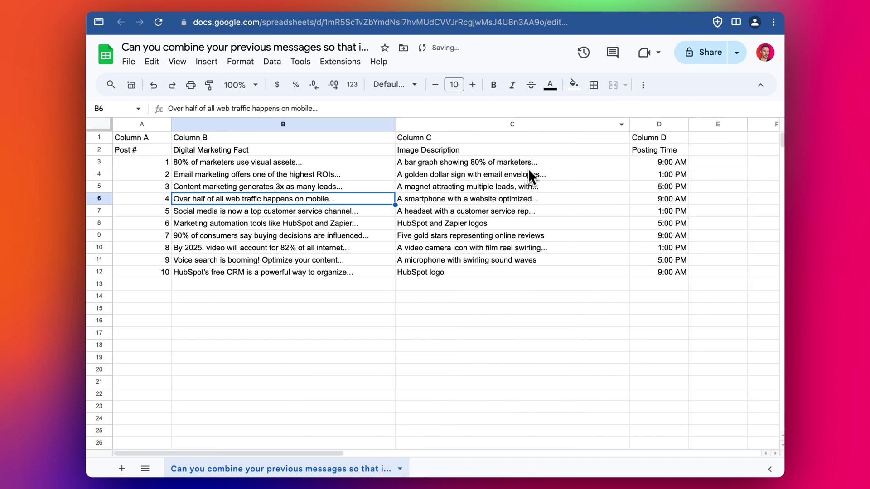
{"action": "left_click", "coordinate": [471, 248]}
- Tell Gemini: 'The table doesn't have the full post included. Can you fix this'
{"action": "key", "text": "ctrl+shift+Tab"}
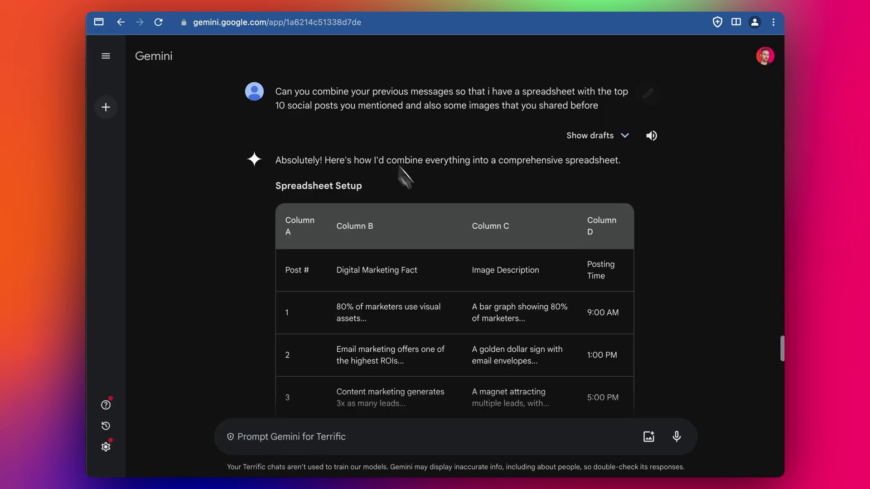
{"action": "left_click", "coordinate": [367, 436]}
{"action": "type", "text": "The s"}
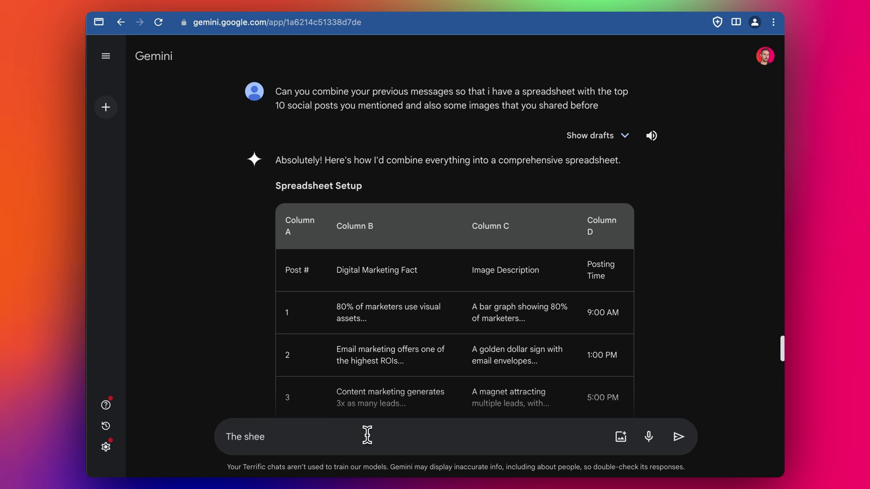
{"action": "type", "text": "hee"}
{"action": "key", "text": "BackSpace"}
{"action": "key", "text": "BackSpace"}
{"action": "key", "text": "BackSpace"}
{"action": "key", "text": "BackSpace"}
{"action": "key", "text": "BackSpace"}
{"action": "type", "text": "table doesn't have the full post included. Can yoy"}
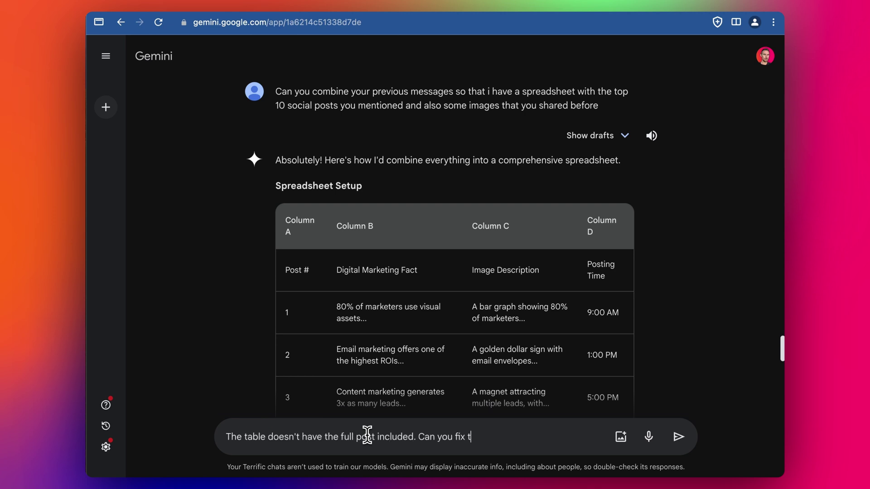
{"action": "key", "text": "Return"}
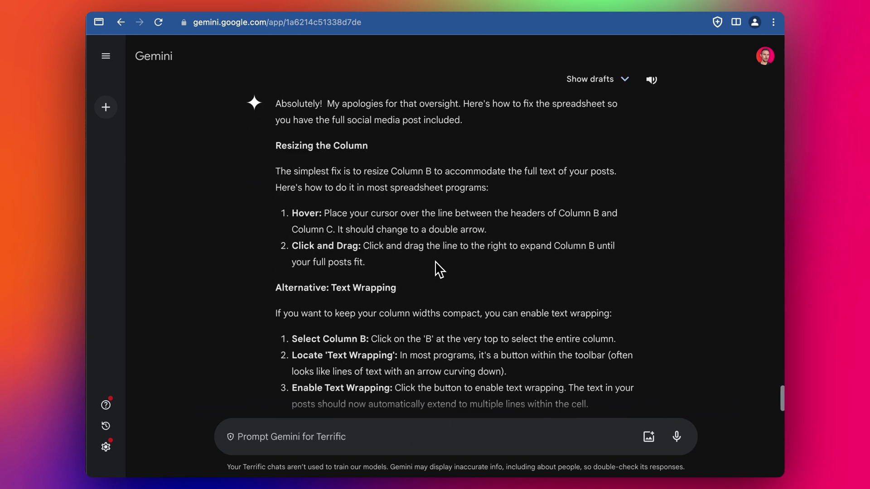
- Scroll back through Gemini's reply and select the full text of Post 1
{"action": "scroll", "coordinate": [426, 193], "scroll_direction": "up", "scroll_amount": 4}
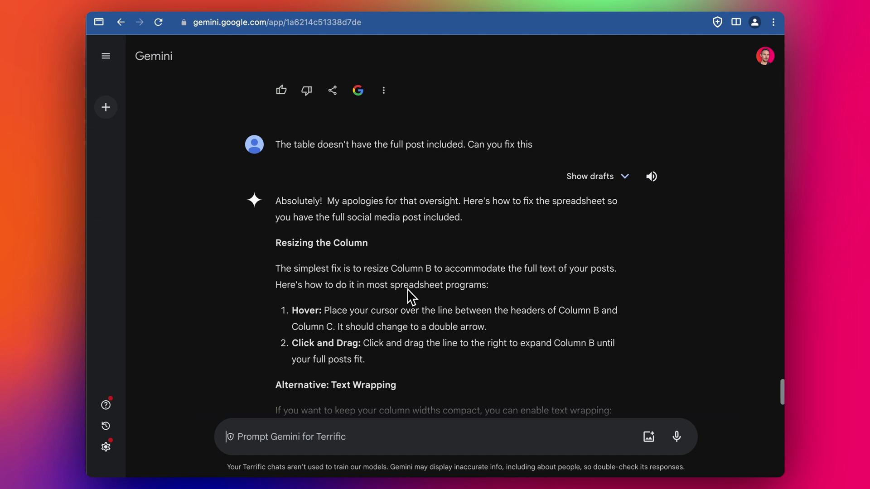
{"action": "scroll", "coordinate": [397, 335], "scroll_direction": "down", "scroll_amount": 2}
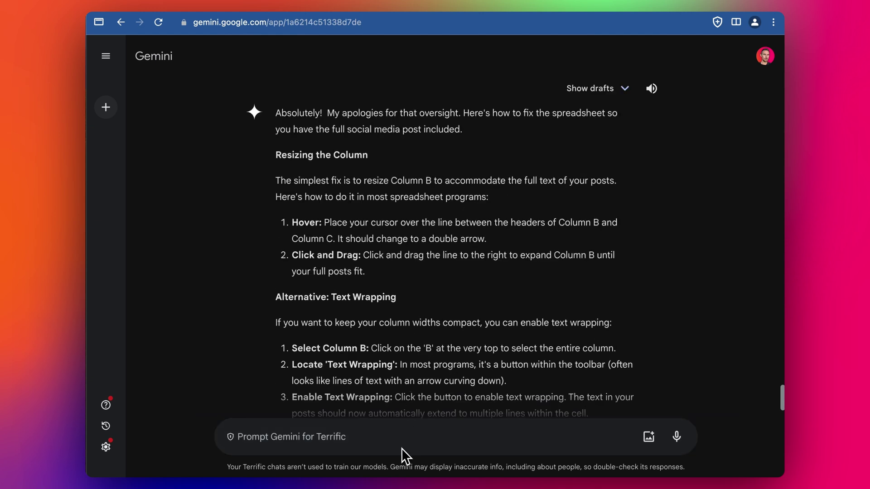
{"action": "scroll", "coordinate": [333, 171], "scroll_direction": "up", "scroll_amount": 20}
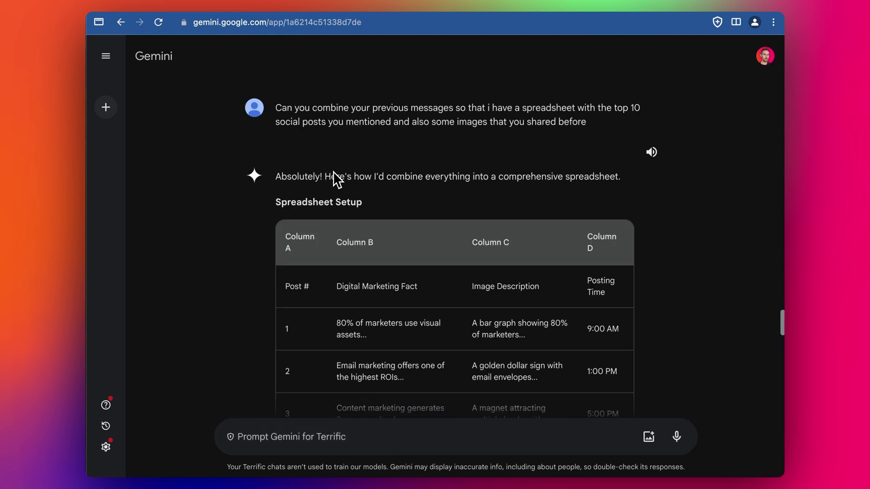
{"action": "scroll", "coordinate": [333, 172], "scroll_direction": "up", "scroll_amount": 20}
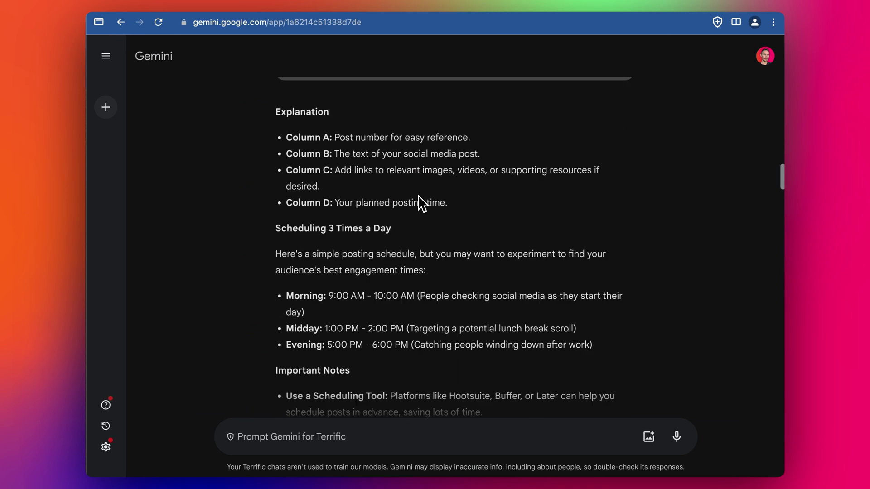
{"action": "scroll", "coordinate": [418, 195], "scroll_direction": "up", "scroll_amount": 20}
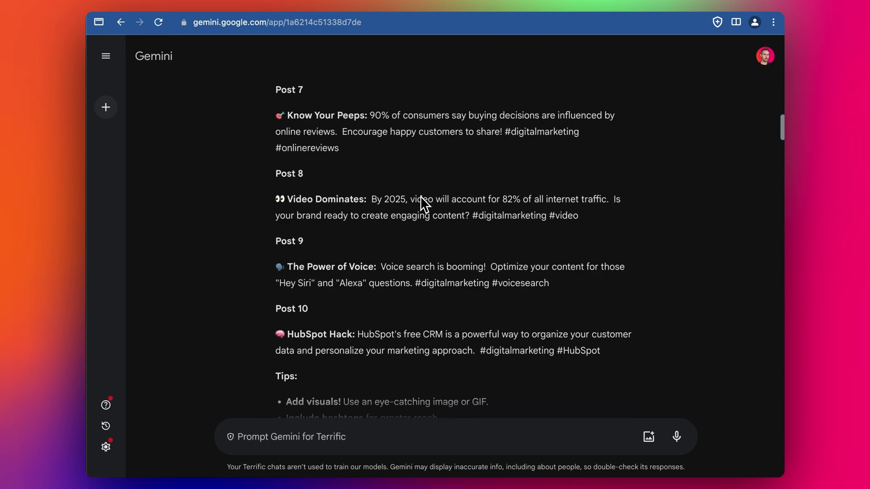
{"action": "scroll", "coordinate": [420, 200], "scroll_direction": "up", "scroll_amount": 10}
{"action": "scroll", "coordinate": [421, 204], "scroll_direction": "down", "scroll_amount": 1}
{"action": "left_click_drag", "start_coordinate": [277, 202], "coordinate": [625, 215]}
{"action": "key", "text": "ctrl+c"}
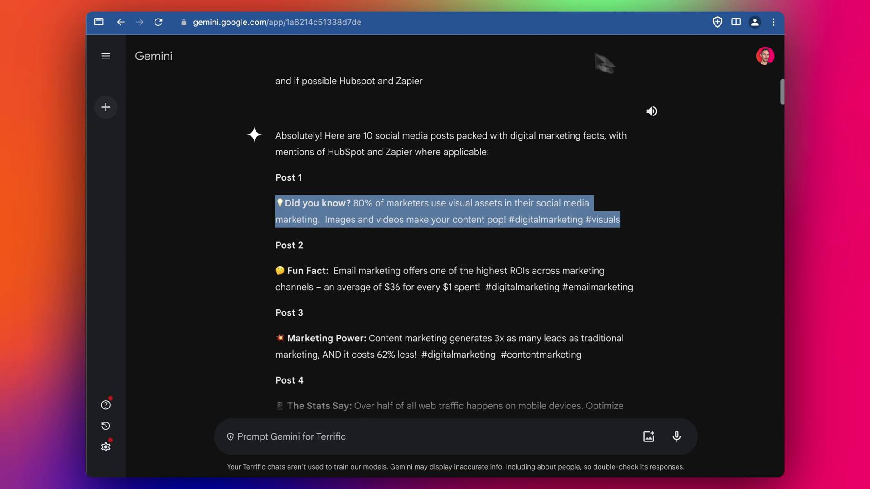
- Paste Gemini's Posts 1–3 into cells B2–B4 and clear the '...' placeholder from B5
{"action": "key", "text": "ctrl+Tab"}
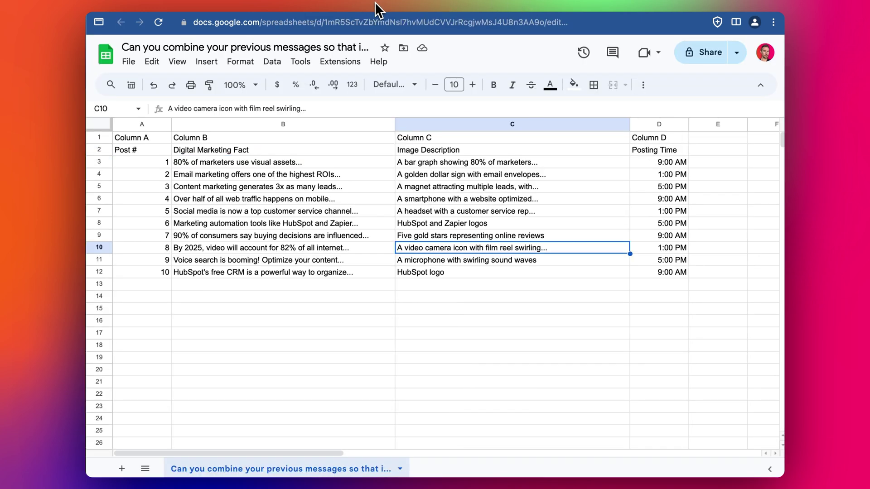
{"action": "key", "text": "ctrl+Tab"}
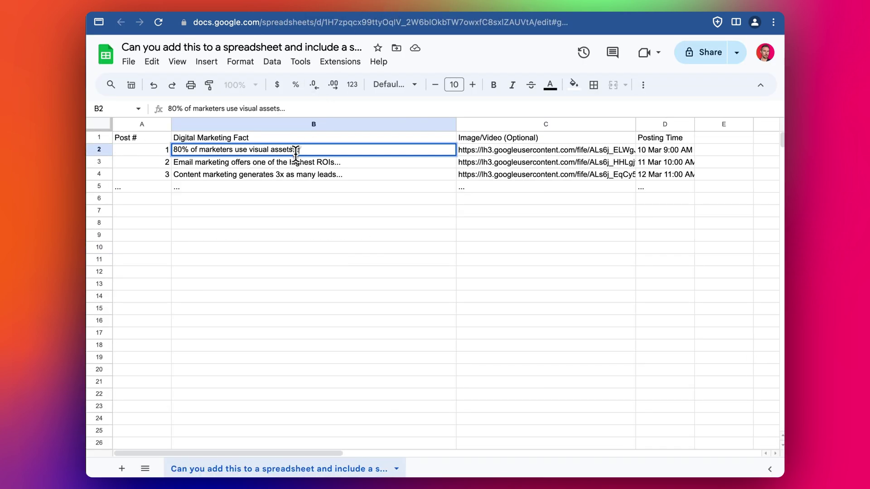
{"action": "key", "text": "ctrl+v"}
{"action": "key", "text": "ctrl+Tab"}
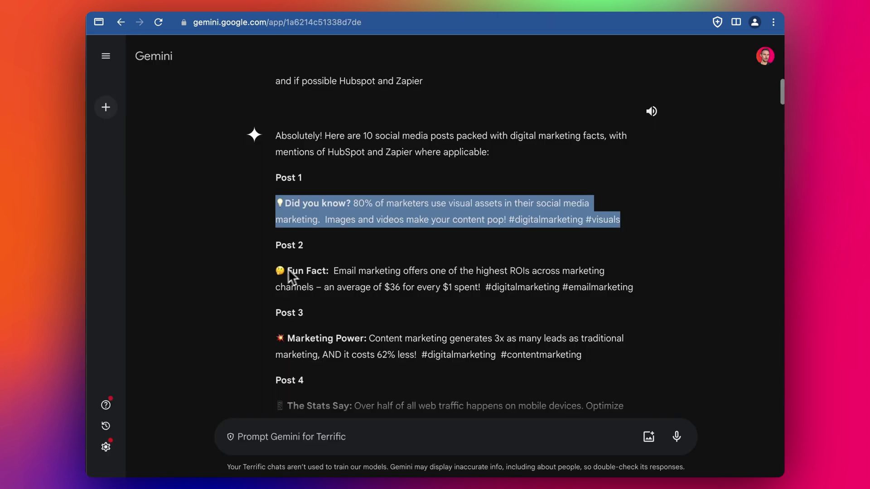
{"action": "left_click_drag", "start_coordinate": [290, 275], "coordinate": [315, 272]}
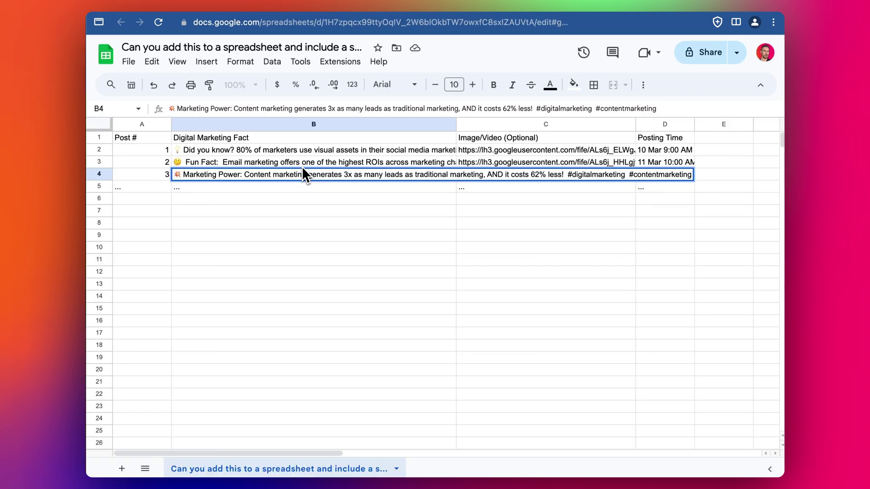
{"action": "key", "text": "Return"}
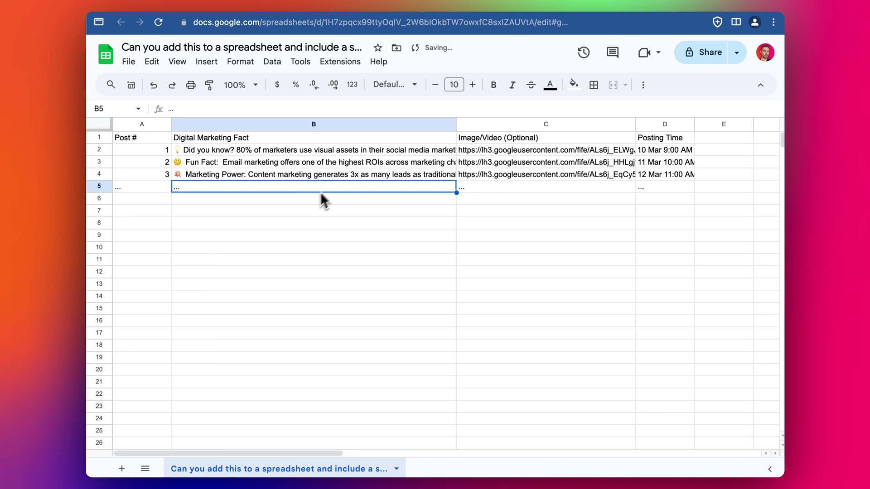
{"action": "key", "text": "Delete"}
{"action": "key", "text": "Down"}
{"action": "key", "text": "Down"}
{"action": "key", "text": "Down"}
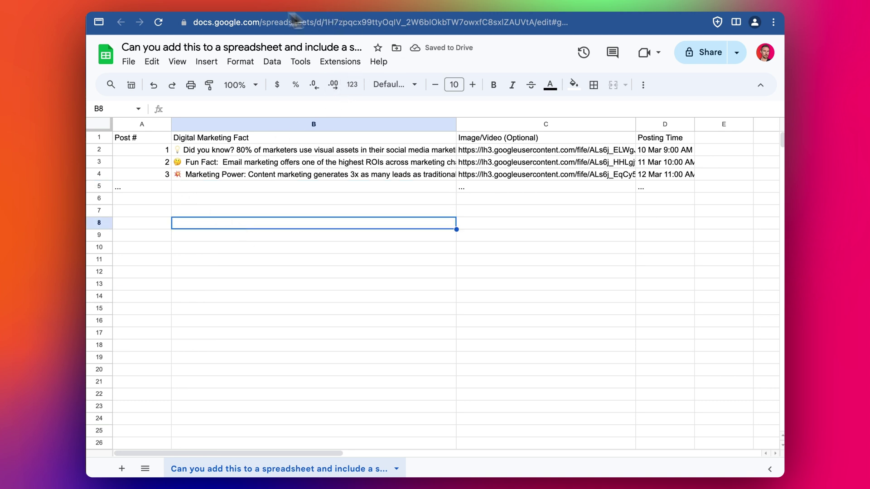
- From HubSpot Social's Schedule in bulk, download the Excel import template (Recommended)
{"action": "key", "text": "ctrl+Tab"}
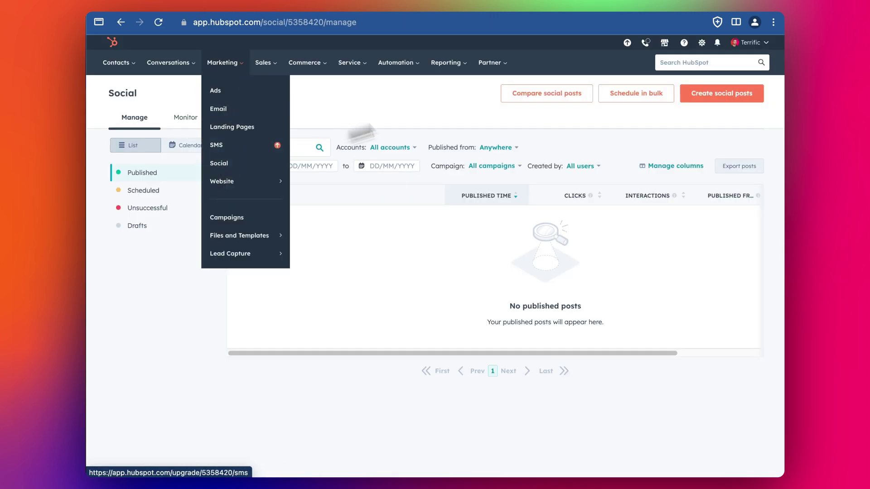
{"action": "left_click", "coordinate": [634, 96]}
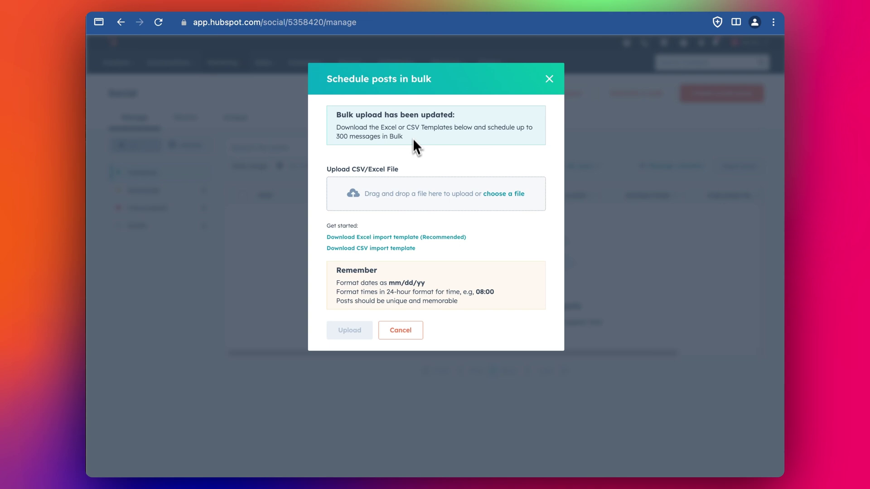
{"action": "left_click", "coordinate": [408, 238]}
- Create a new blank spreadsheet with sheets.new
{"action": "key", "text": "super+t"}
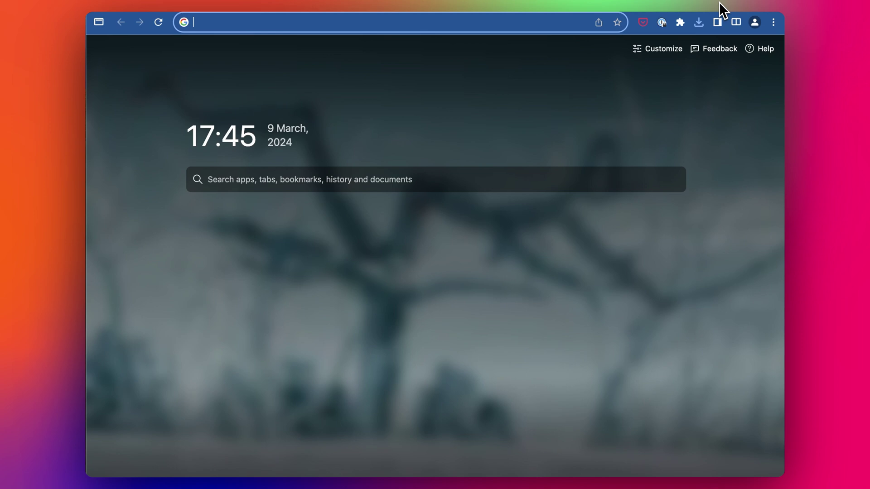
{"action": "type", "text": "sheets.new"}
{"action": "key", "text": "Return"}
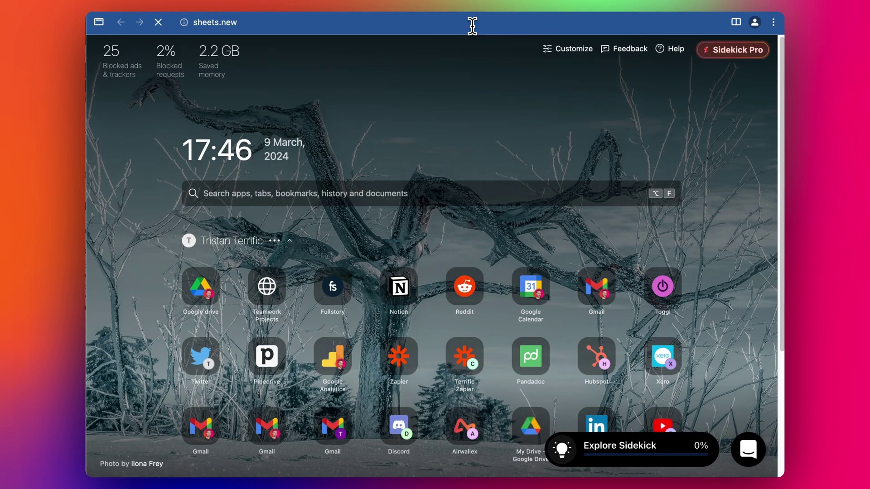
- Import the downloaded HubSpot SocialBulk template file into the new spreadsheet
{"action": "left_click", "coordinate": [128, 62]}
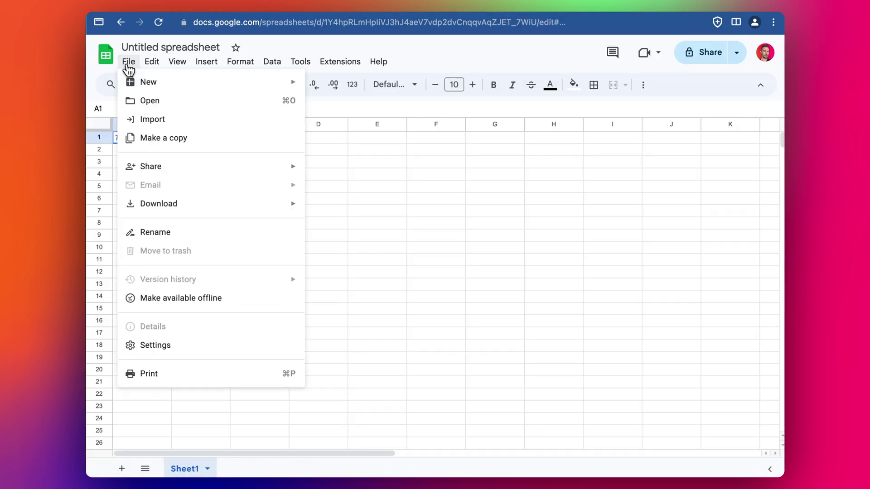
{"action": "left_click", "coordinate": [165, 119]}
{"action": "left_click", "coordinate": [415, 132]}
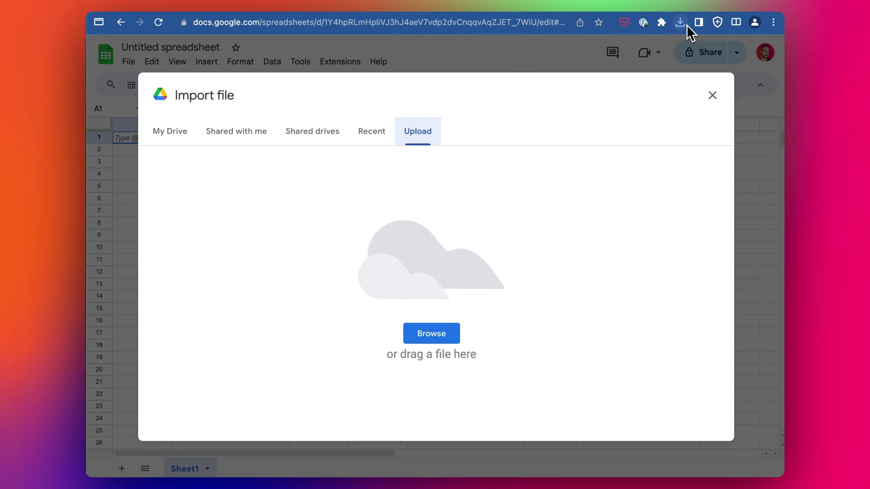
{"action": "left_click", "coordinate": [680, 23]}
{"action": "left_click_drag", "start_coordinate": [582, 81], "coordinate": [467, 254]}
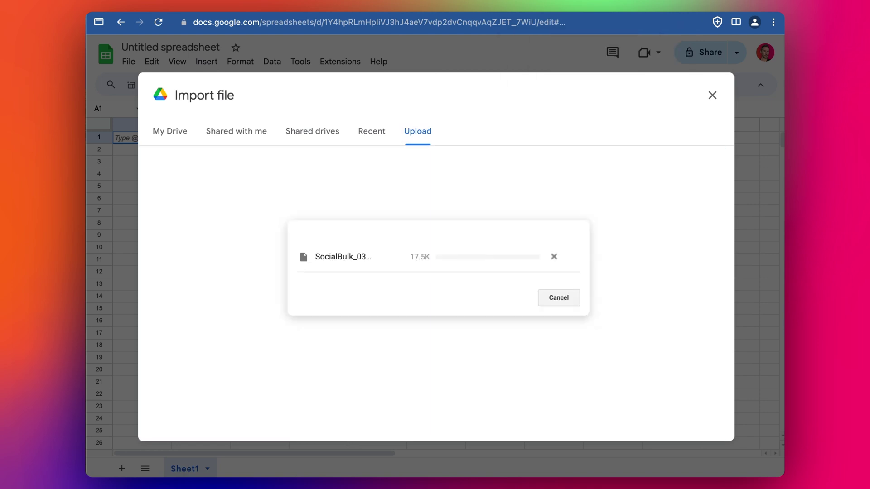
{"action": "left_click", "coordinate": [490, 316]}
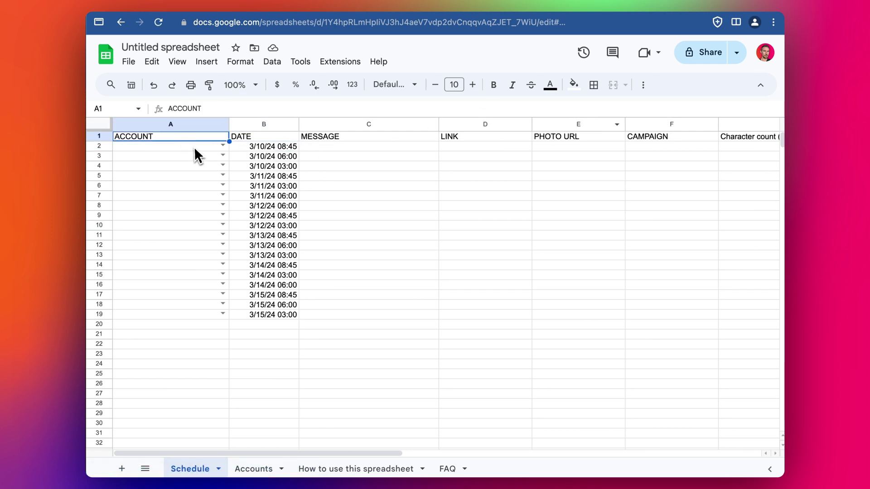
- Set A2's account to Terrific - LinkedIn and review the date and message columns in row 2
{"action": "left_click", "coordinate": [222, 150]}
{"action": "left_click", "coordinate": [165, 196]}
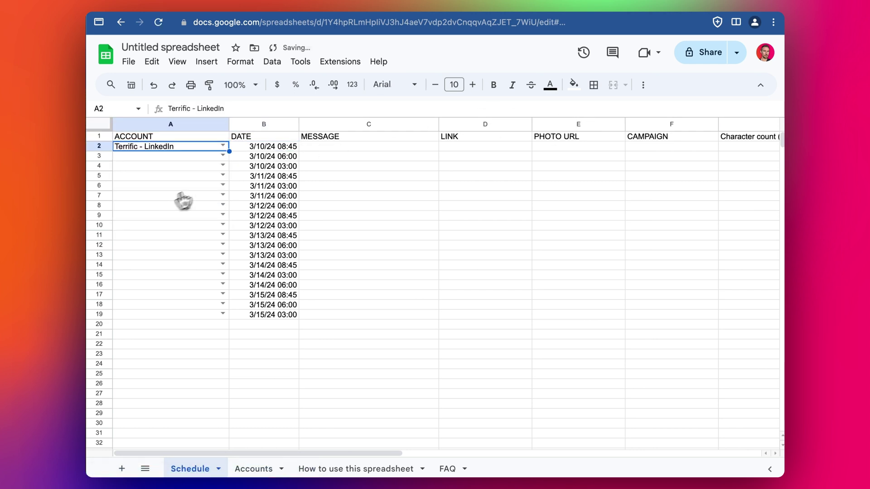
{"action": "key", "text": "Up"}
{"action": "key", "text": "Right"}
{"action": "key", "text": "Right"}
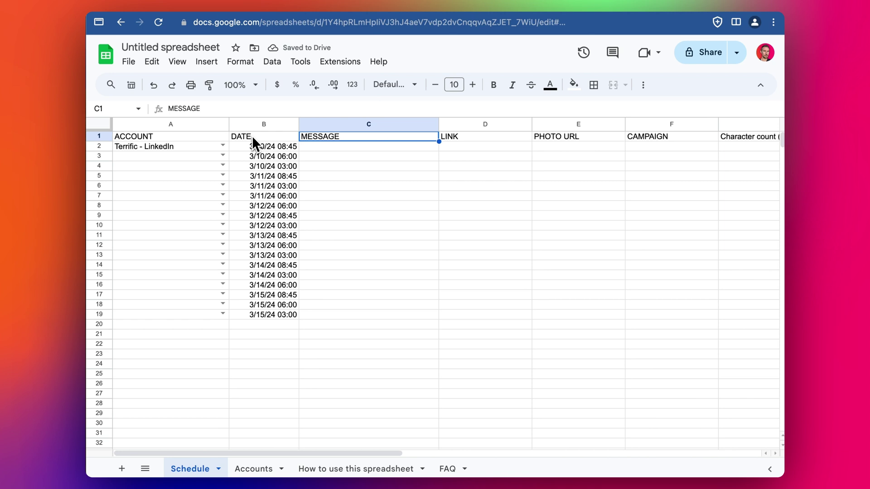
{"action": "left_click", "coordinate": [265, 147]}
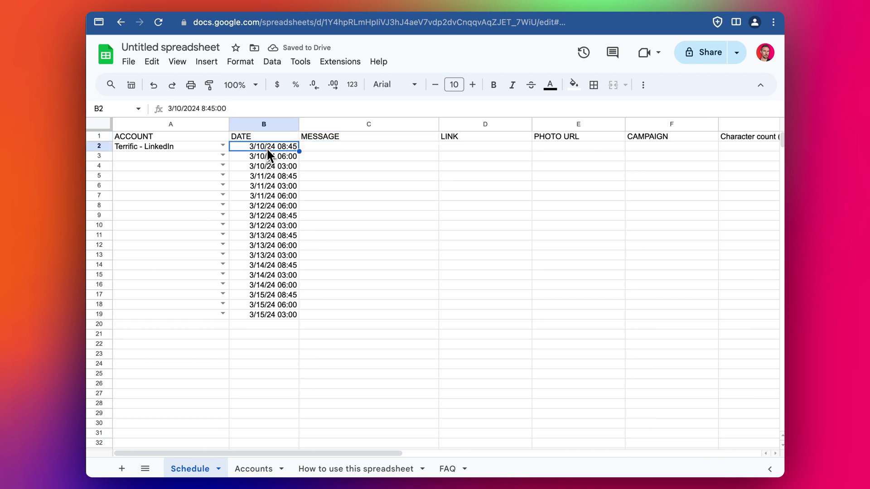
{"action": "left_click", "coordinate": [347, 145]}
{"action": "key", "text": "Right"}
{"action": "key", "text": "Right"}
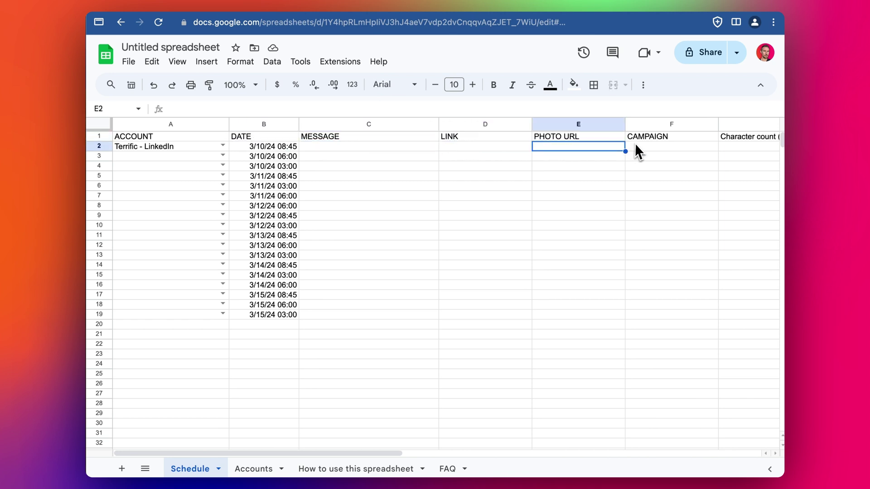
{"action": "key", "text": "Right"}
{"action": "key", "text": "Right"}
{"action": "key", "text": "Right"}
{"action": "key", "text": "Left"}
{"action": "key", "text": "Left"}
{"action": "key", "text": "Left"}
{"action": "key", "text": "Left"}
{"action": "key", "text": "Left"}
{"action": "key", "text": "Left"}
{"action": "key", "text": "Left"}
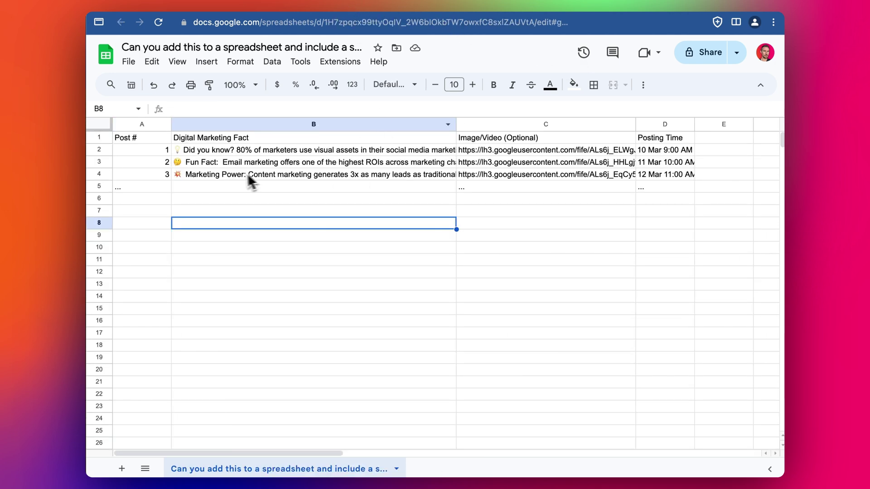
- Copy the Gemini posts table B1:D4 into the Schedule sheet at B22
{"action": "left_click", "coordinate": [224, 139]}
{"action": "left_click_drag", "start_coordinate": [224, 140], "coordinate": [683, 176]}
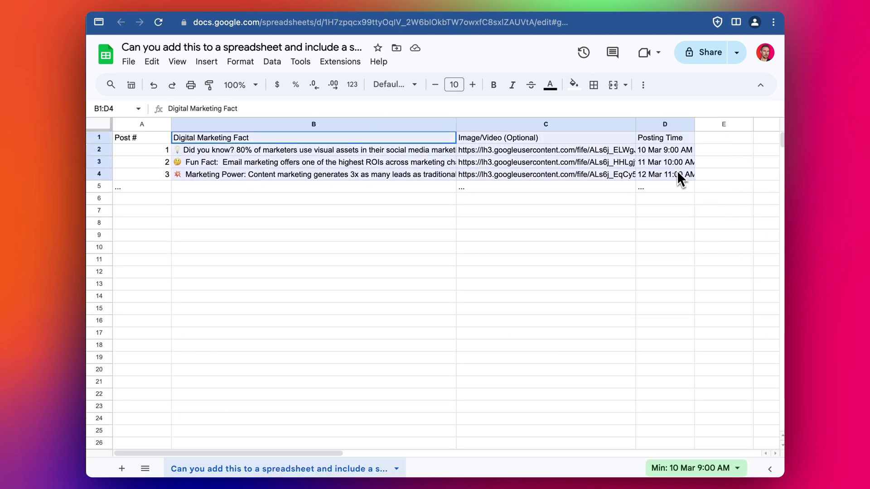
{"action": "key", "text": "ctrl+c"}
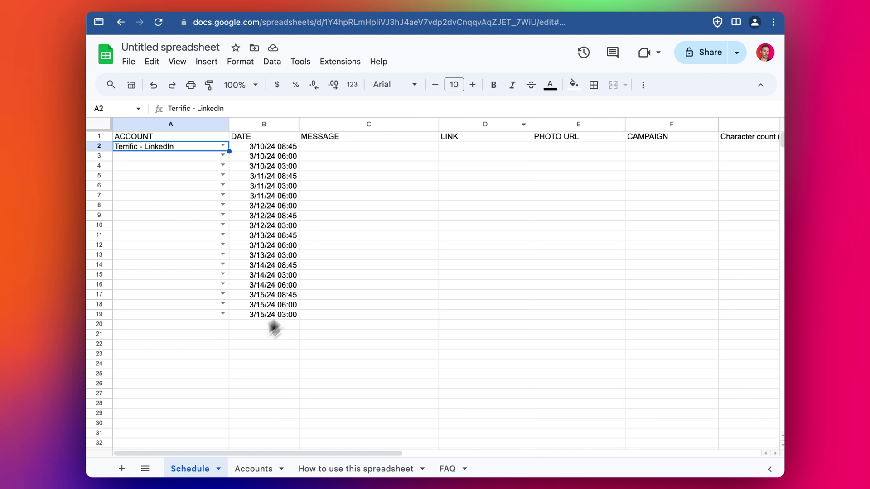
{"action": "left_click", "coordinate": [264, 345]}
{"action": "key", "text": "ctrl+v"}
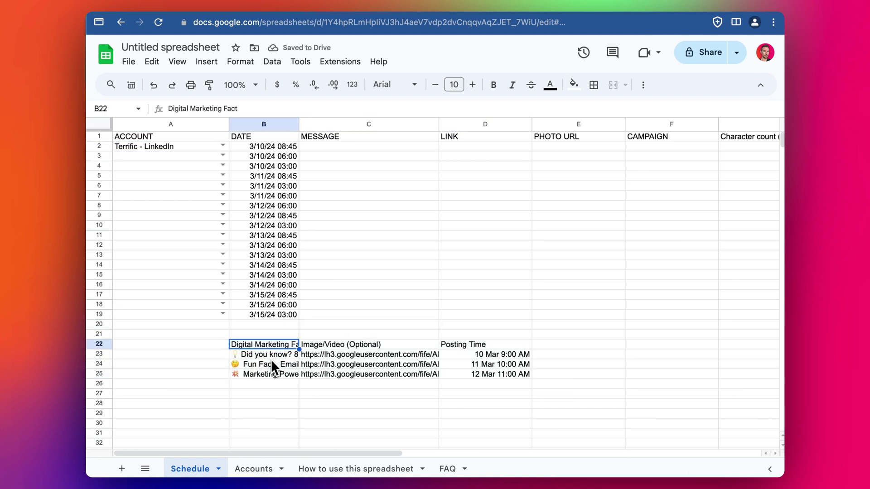
- Fill MESSAGE C2:C4 with the three post texts and PHOTO URL E2:E4 with their image links
{"action": "left_click_drag", "start_coordinate": [270, 355], "coordinate": [271, 371]}
{"action": "key", "text": "ctrl+c"}
{"action": "left_click", "coordinate": [325, 149]}
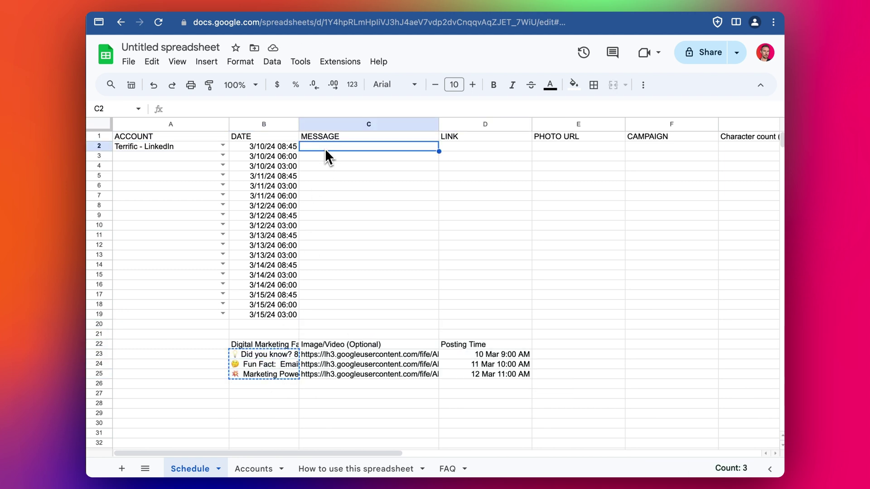
{"action": "key", "text": "ctrl+v"}
{"action": "left_click", "coordinate": [422, 356]}
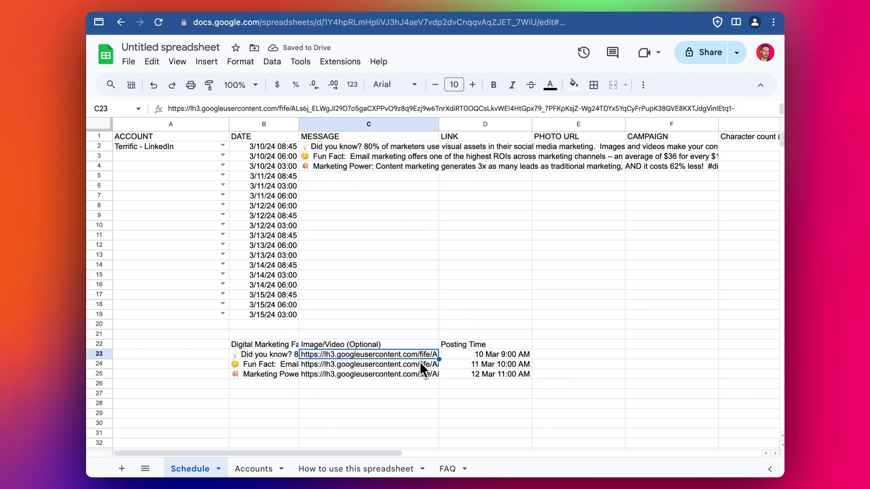
{"action": "left_click", "coordinate": [415, 376], "text": "shift"}
{"action": "key", "text": "ctrl+c"}
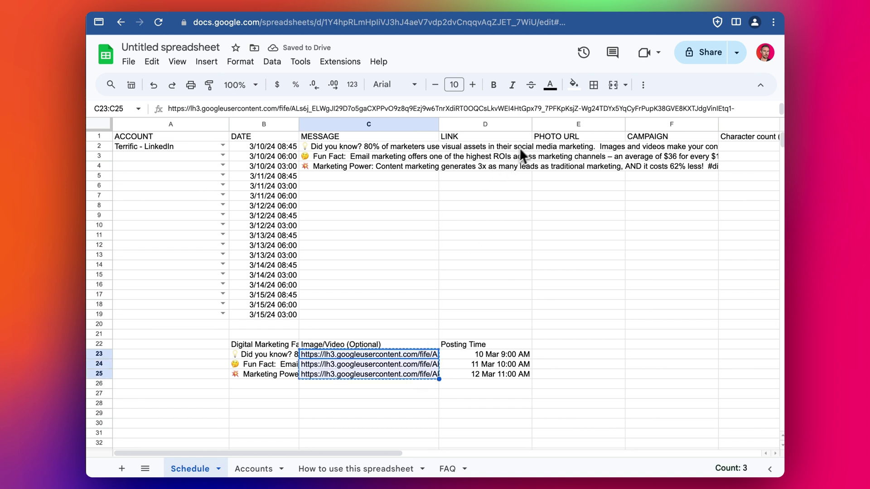
{"action": "left_click", "coordinate": [553, 146]}
{"action": "key", "text": "ctrl+v"}
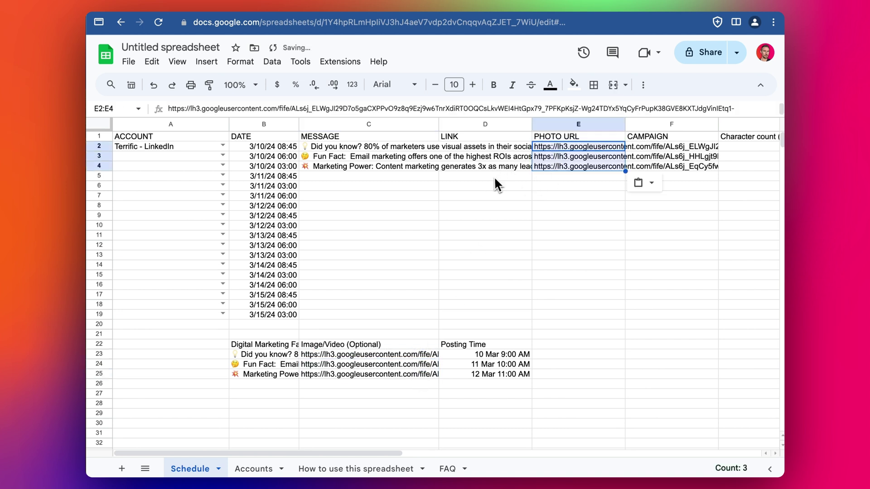
- Check the posts' character counts in column G (151, 159, 149)
{"action": "left_click", "coordinate": [662, 149]}
{"action": "key", "text": "Right"}
{"action": "key", "text": "Right"}
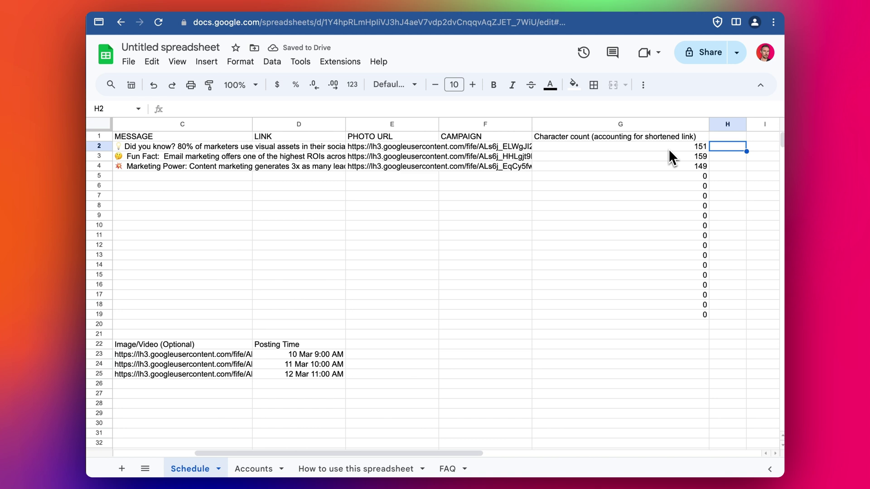
{"action": "left_click_drag", "start_coordinate": [667, 149], "coordinate": [685, 166]}
{"action": "key", "text": "shift+Up"}
{"action": "key", "text": "shift+Up"}
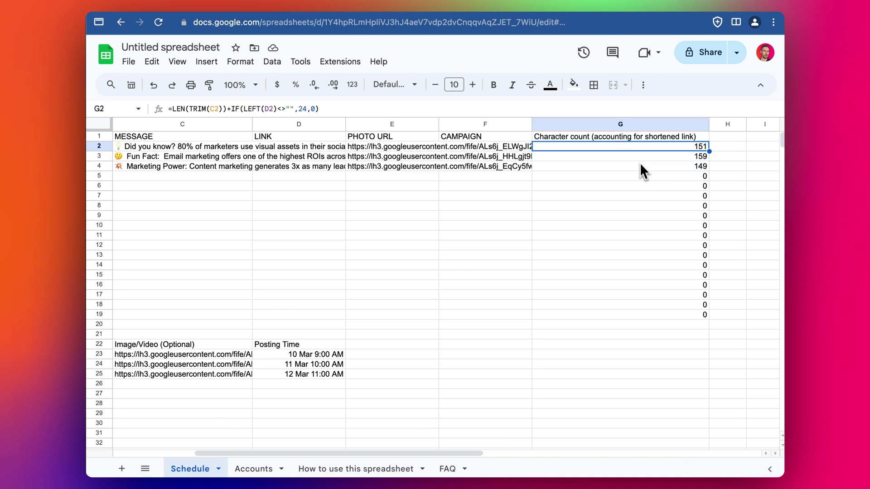
{"action": "left_click", "coordinate": [639, 159]}
- Set A3 and A4 to the LinkedIn account and check the post dates in column B
{"action": "key", "text": "Left"}
{"action": "key", "text": "Home"}
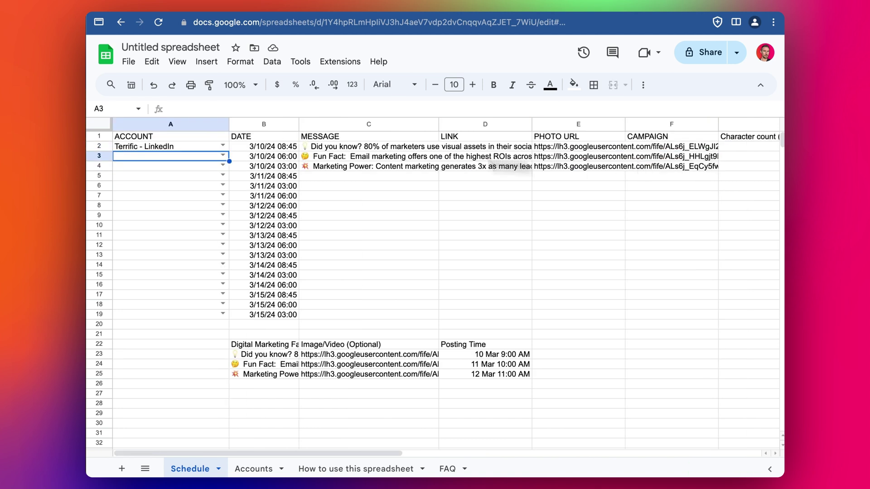
{"action": "left_click", "coordinate": [223, 156]}
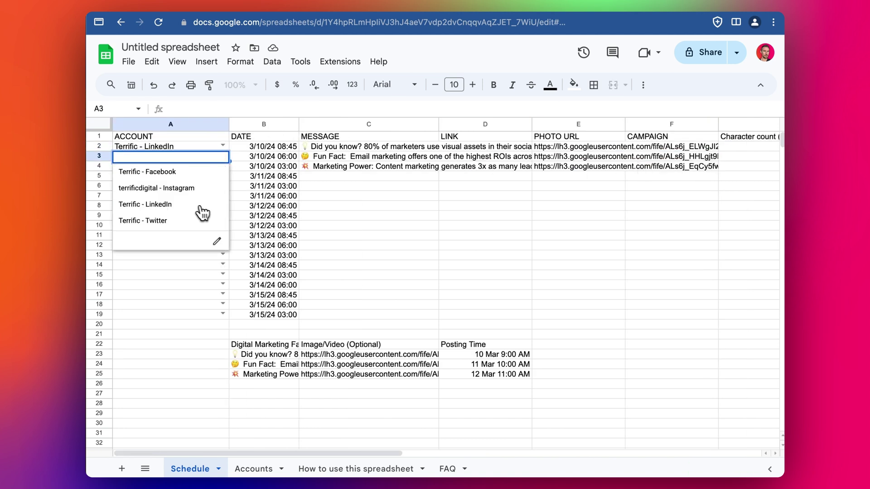
{"action": "left_click", "coordinate": [145, 204]}
{"action": "left_click", "coordinate": [223, 166]}
{"action": "left_click", "coordinate": [145, 214]}
{"action": "double_click", "coordinate": [272, 146]}
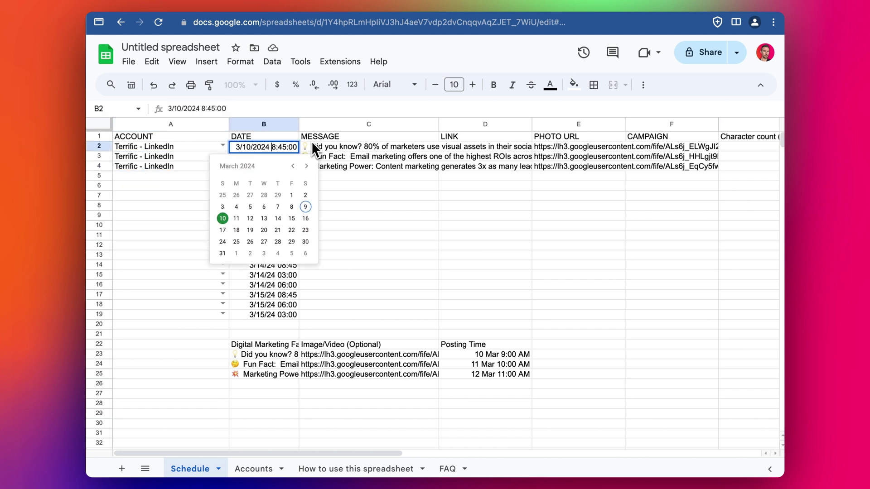
{"action": "key", "text": "Return"}
{"action": "key", "text": "Down"}
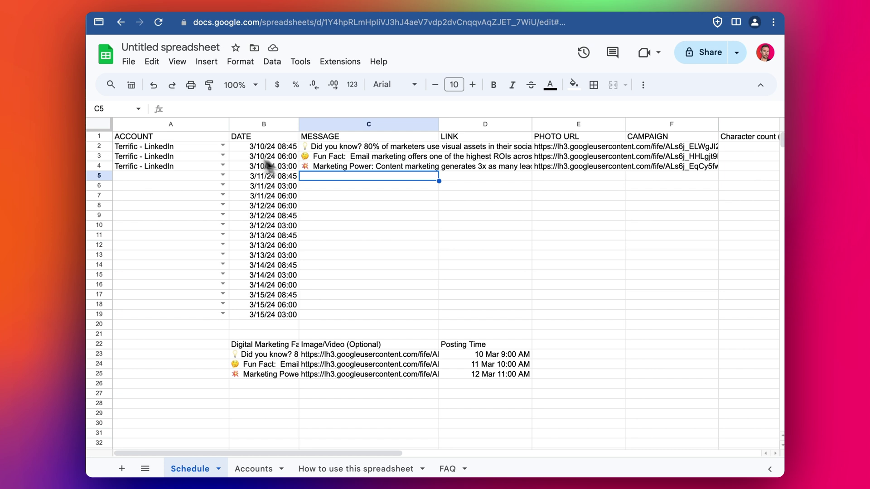
- Duplicate the three posts' message and photo cells into rows 5–7 for Terrific - Facebook
{"action": "left_click_drag", "start_coordinate": [187, 147], "coordinate": [188, 166]}
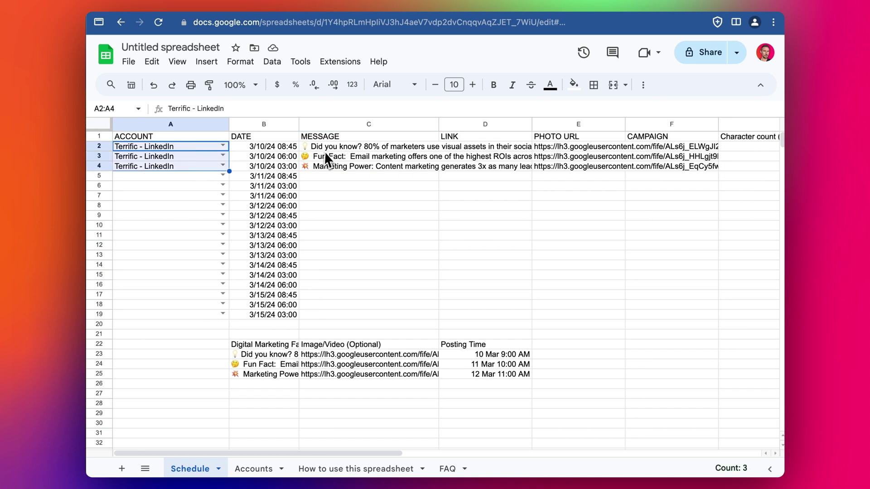
{"action": "left_click_drag", "start_coordinate": [313, 147], "coordinate": [562, 171]}
{"action": "key", "text": "ctrl+c"}
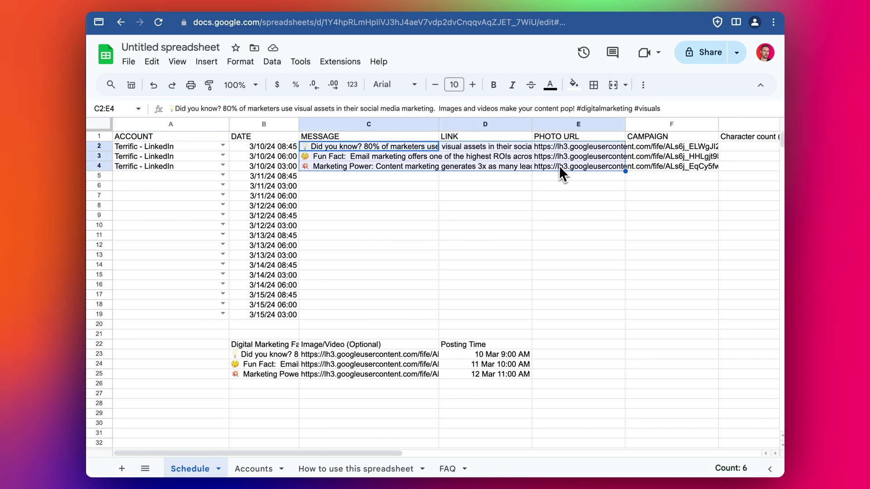
{"action": "left_click", "coordinate": [345, 176]}
{"action": "key", "text": "ctrl+v"}
{"action": "left_click", "coordinate": [176, 175]}
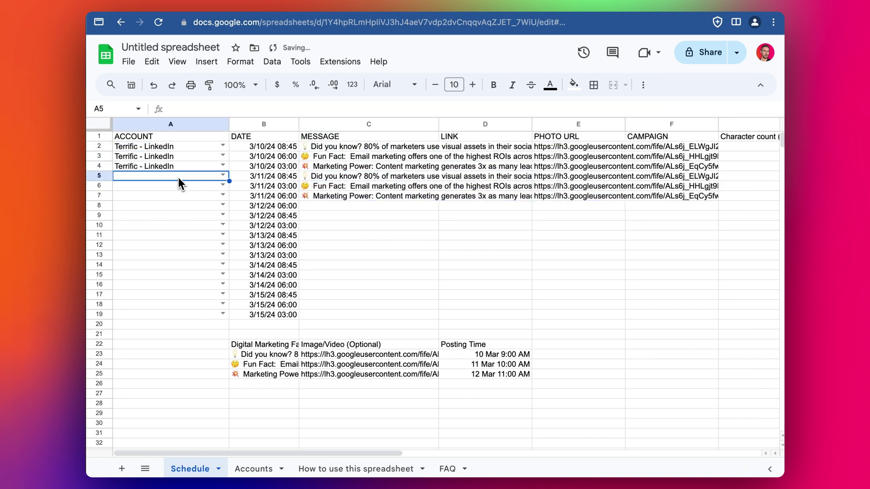
{"action": "left_click", "coordinate": [222, 175]}
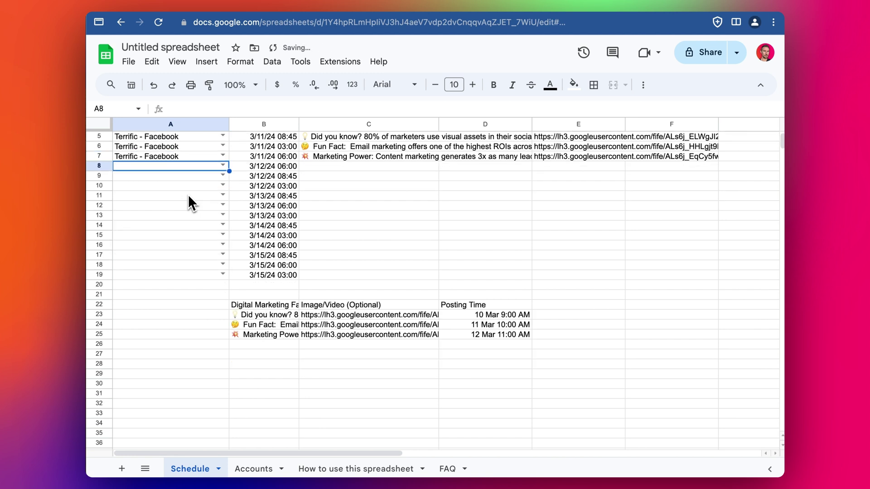
- Select the leftover template rows 8–26 for clearing
{"action": "scroll", "coordinate": [248, 238], "scroll_direction": "down", "scroll_amount": 2}
{"action": "left_click_drag", "start_coordinate": [102, 147], "coordinate": [276, 325]}
{"action": "right_click", "coordinate": [302, 288]}
- Clear rows 8–26 and rename the spreadsheet to '240309 Social Schedule'
{"action": "left_click", "coordinate": [350, 323]}
{"action": "left_click", "coordinate": [264, 225]}
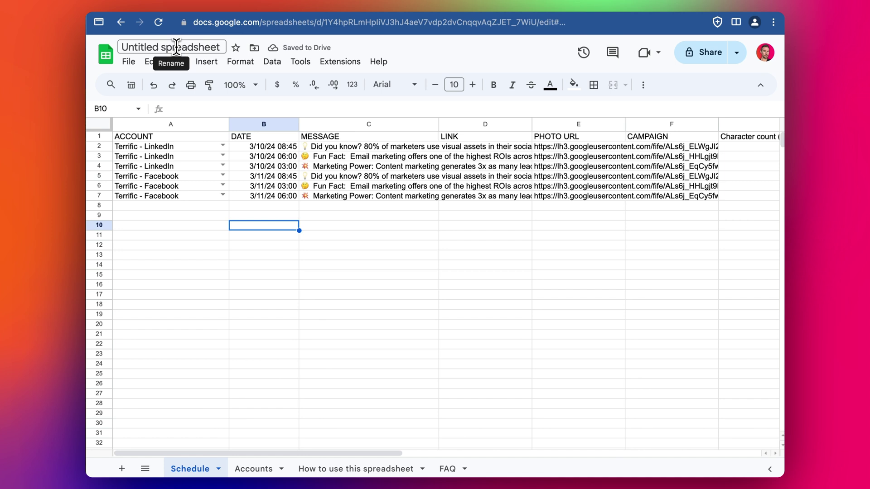
{"action": "left_click", "coordinate": [176, 46]}
{"action": "type", "text": "240309 Social Schedule"}
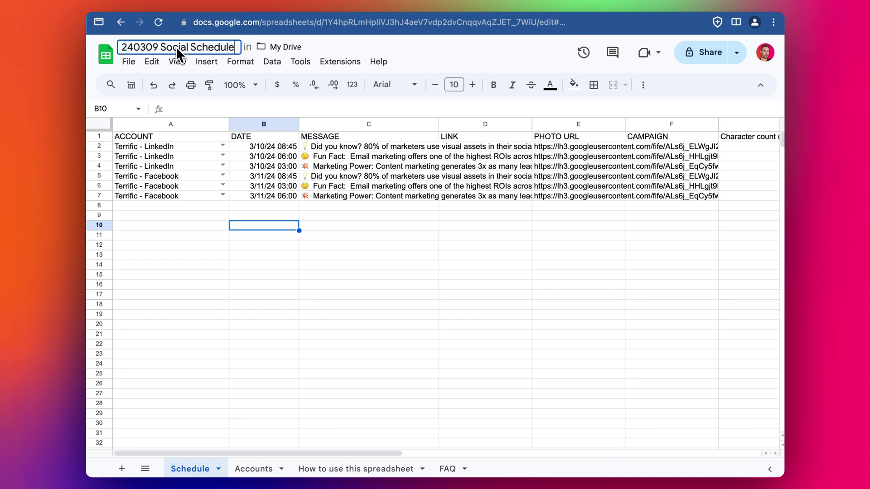
{"action": "key", "text": "Return"}
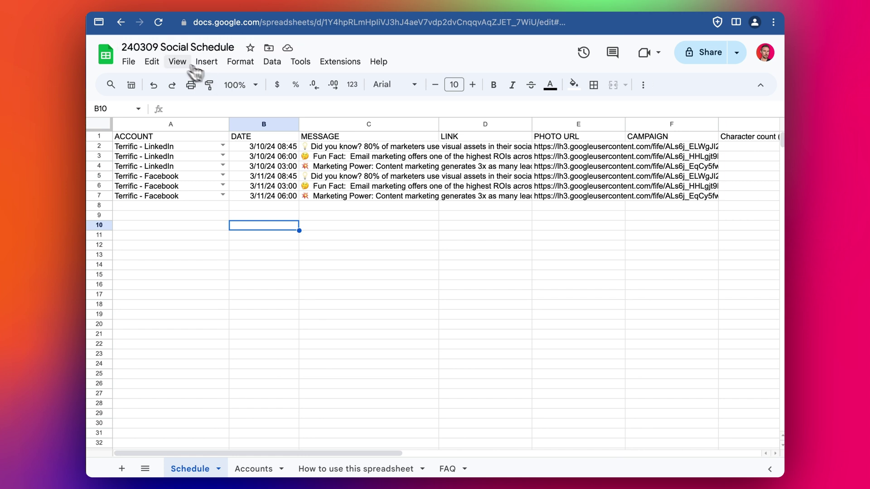
- Download the sheet as a Comma Separated Values (.csv) file
{"action": "left_click", "coordinate": [152, 61]}
{"action": "mouse_move", "coordinate": [129, 61]}
{"action": "mouse_move", "coordinate": [158, 204]}
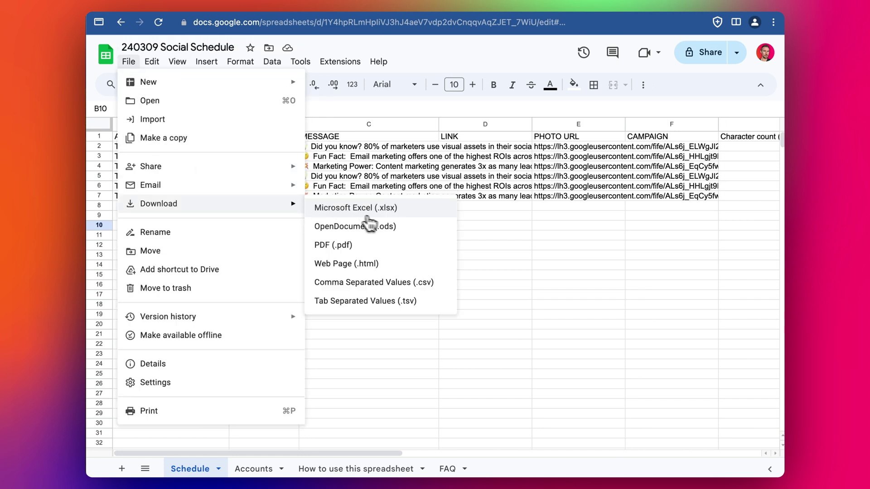
{"action": "left_click", "coordinate": [390, 282]}
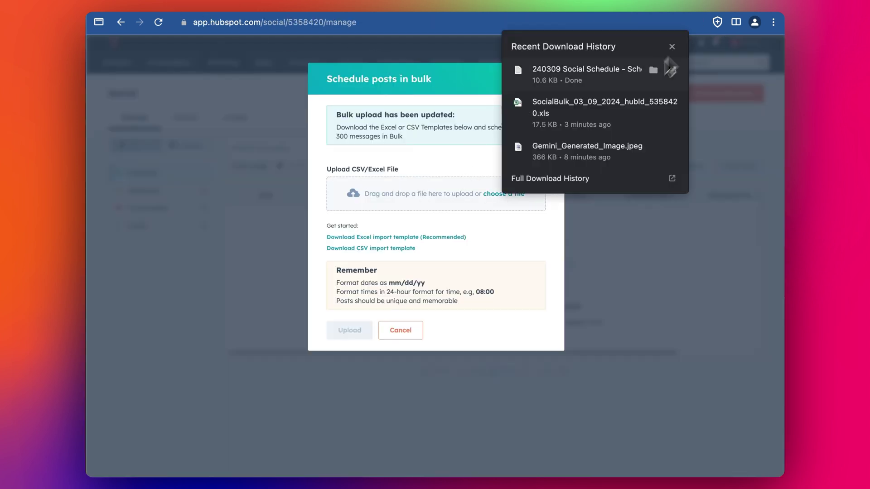
- Bulk-upload the downloaded schedule file so six posts for 10–11 Mar appear
{"action": "left_click_drag", "start_coordinate": [605, 76], "coordinate": [358, 193]}
{"action": "left_click", "coordinate": [358, 332]}
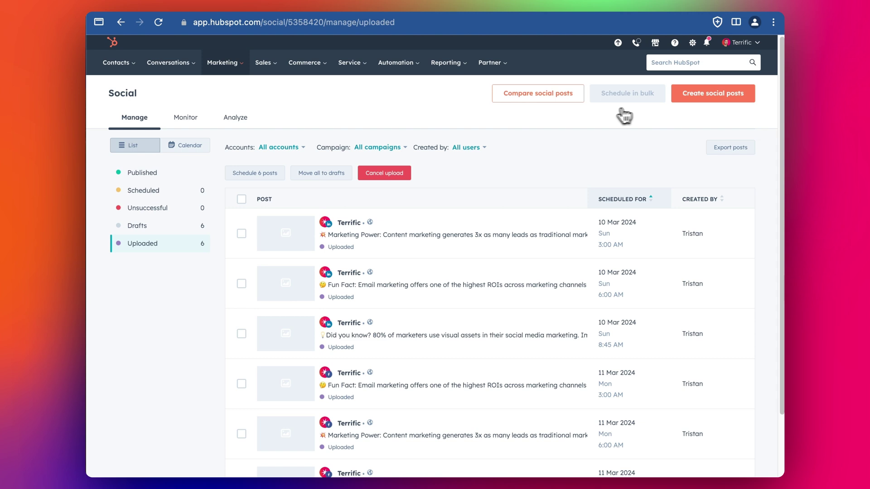
{"action": "mouse_move", "coordinate": [616, 109]}
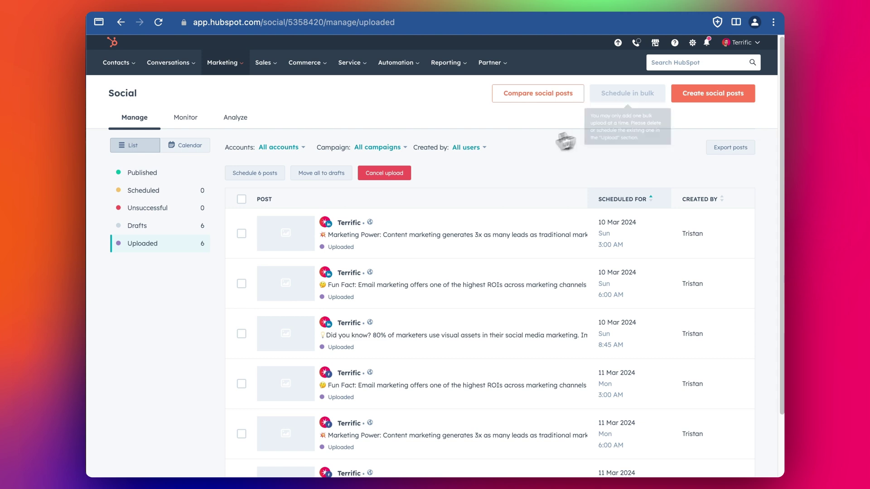
{"action": "scroll", "coordinate": [528, 157], "scroll_direction": "down", "scroll_amount": 3}
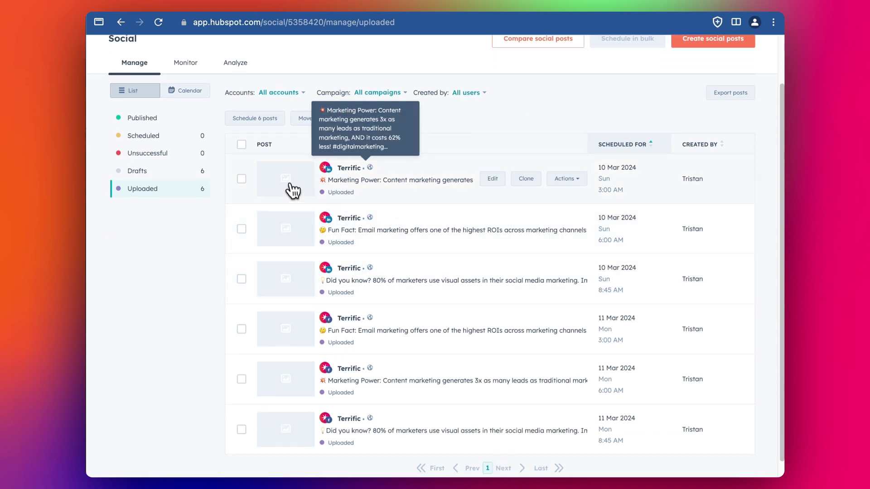
- Open the uploaded Marketing Power post, then select the first photo URL in cell E2
{"action": "left_click", "coordinate": [426, 181]}
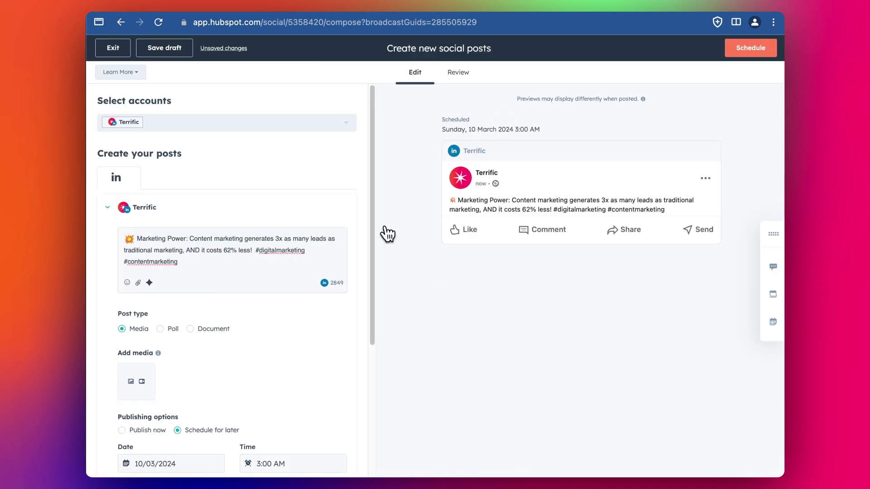
{"action": "scroll", "coordinate": [311, 258], "scroll_direction": "down", "scroll_amount": 3}
{"action": "scroll", "coordinate": [310, 256], "scroll_direction": "up", "scroll_amount": 3}
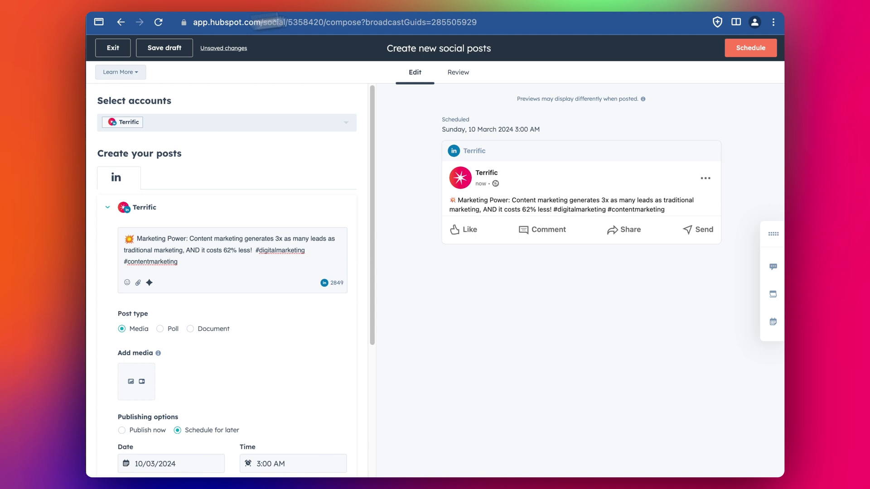
{"action": "key", "text": "ctrl+Tab"}
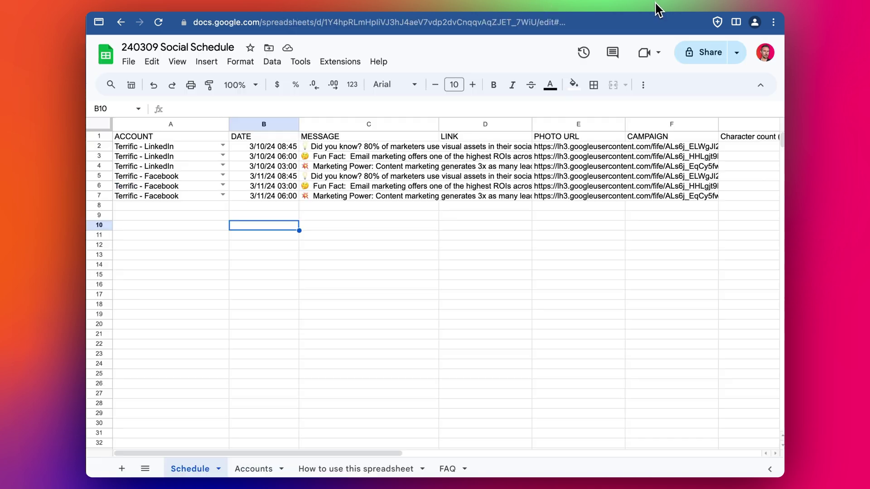
{"action": "left_click", "coordinate": [579, 148]}
- Save the dollar-sign, magnet and third generated images to the computer
{"action": "key", "text": "ctrl+Tab"}
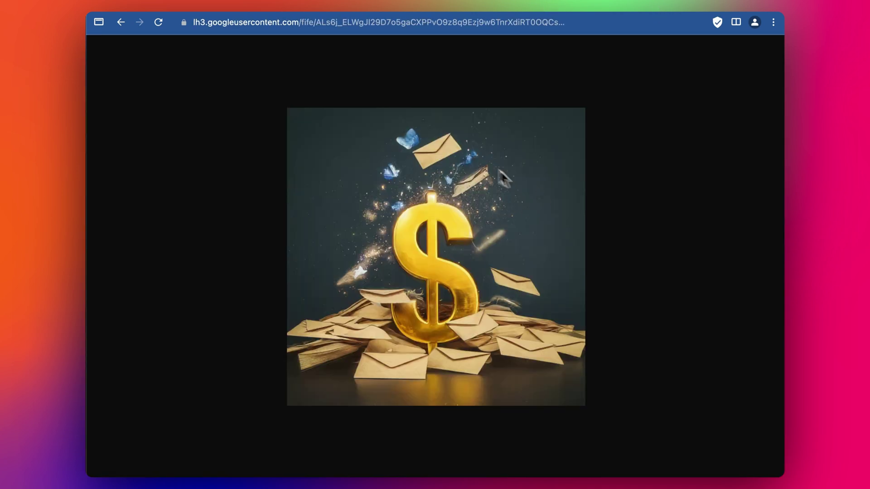
{"action": "right_click", "coordinate": [434, 182]}
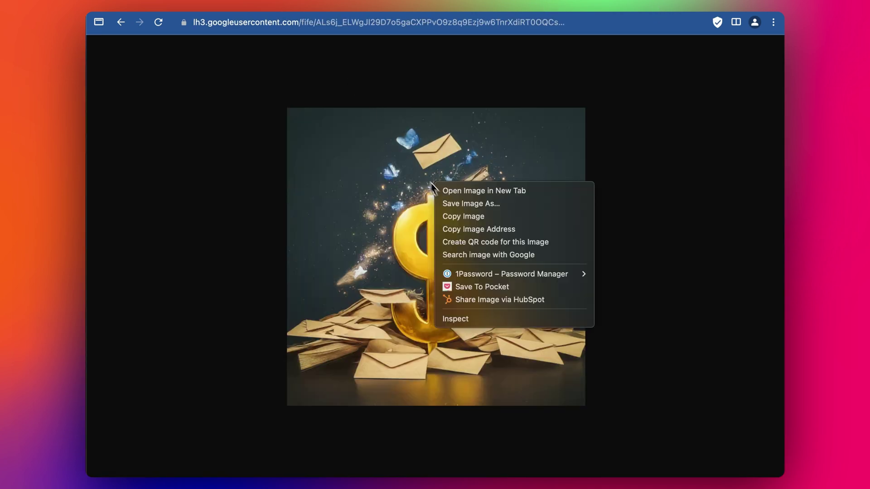
{"action": "left_click", "coordinate": [469, 209]}
{"action": "key", "text": "ctrl+Tab"}
{"action": "right_click", "coordinate": [474, 183]}
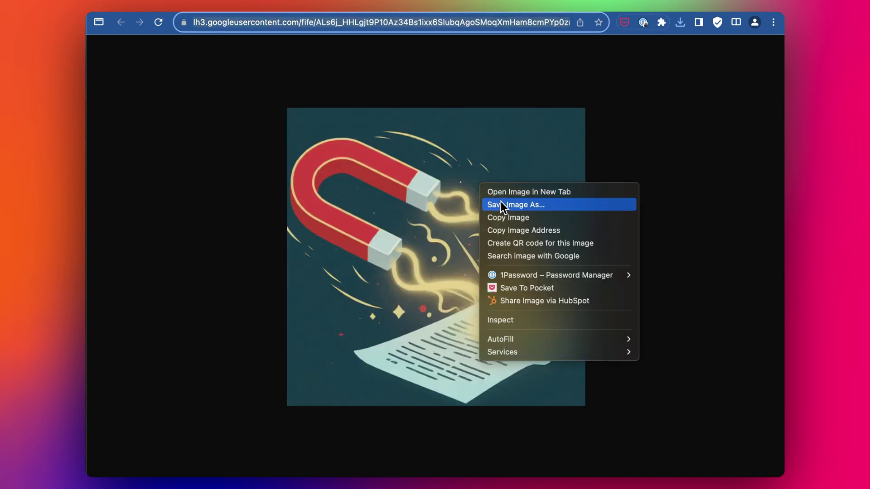
{"action": "left_click", "coordinate": [495, 204]}
{"action": "key", "text": "ctrl+Tab"}
{"action": "right_click", "coordinate": [480, 164]}
{"action": "left_click", "coordinate": [487, 180]}
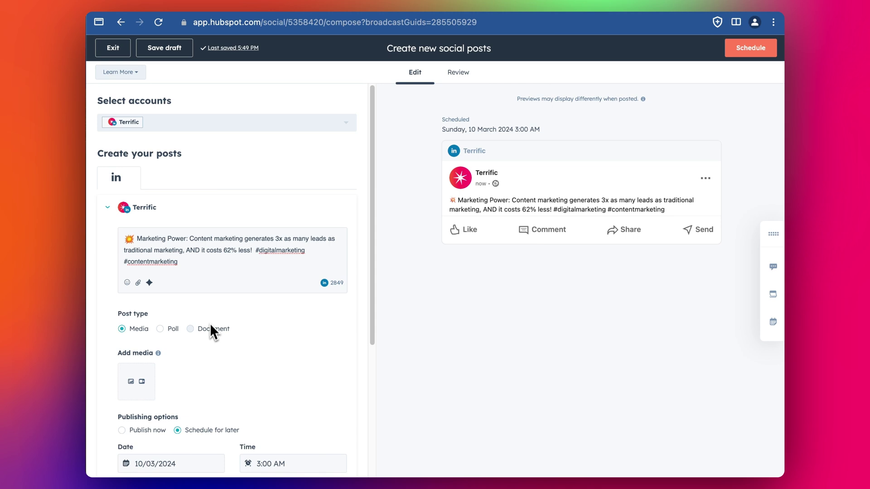
- Add the newly uploaded image to the Marketing Power post's media
{"action": "left_click", "coordinate": [131, 382]}
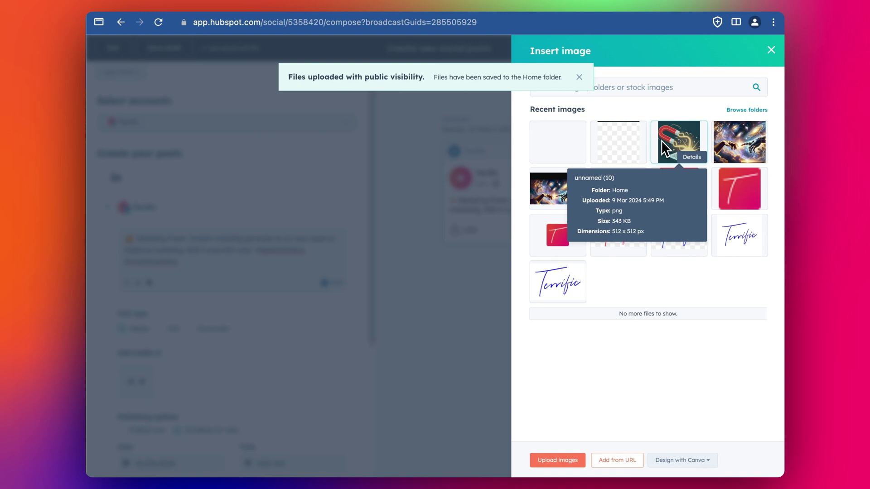
{"action": "left_click", "coordinate": [770, 51]}
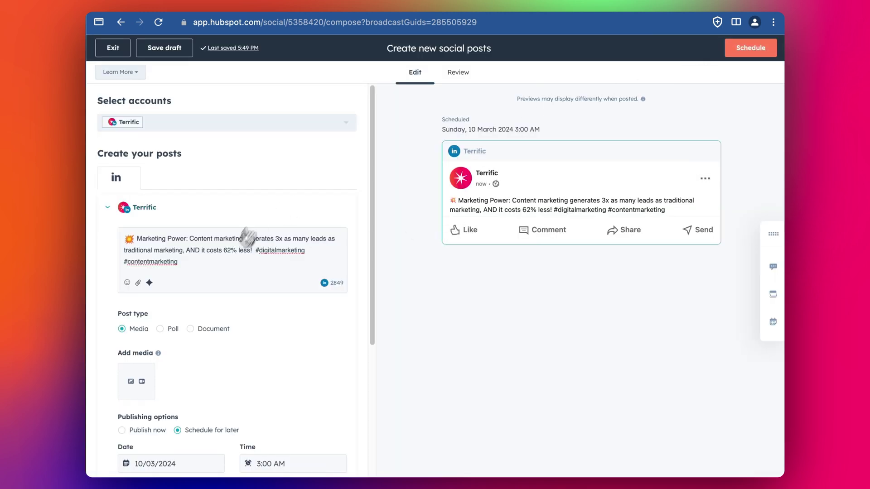
{"action": "scroll", "coordinate": [227, 272], "scroll_direction": "down", "scroll_amount": 1}
{"action": "left_click", "coordinate": [131, 367]}
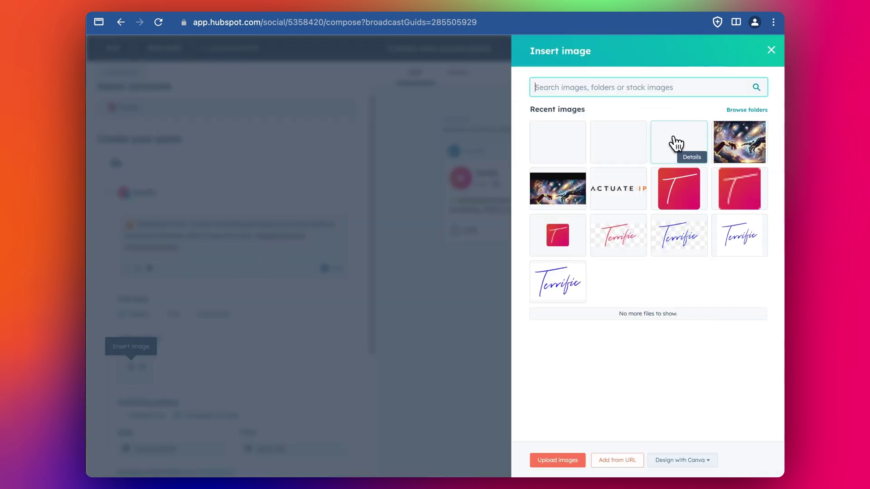
{"action": "left_click", "coordinate": [677, 144]}
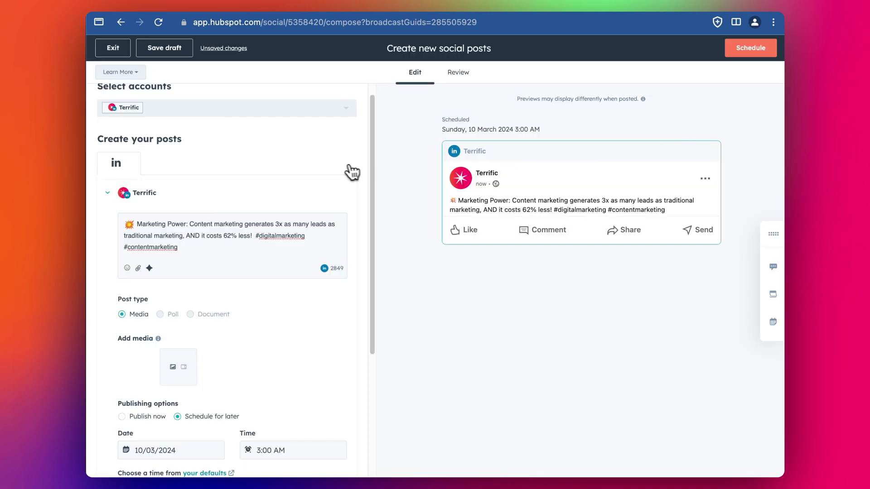
- Save the Marketing Power post with its dollar-sign image as a draft and return to the Uploaded list
{"action": "left_click", "coordinate": [164, 48]}
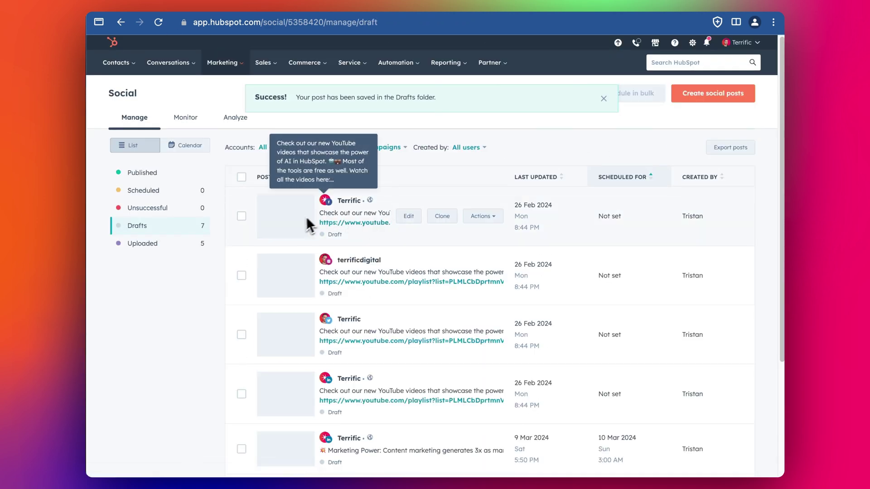
{"action": "scroll", "coordinate": [290, 285], "scroll_direction": "down", "scroll_amount": 4}
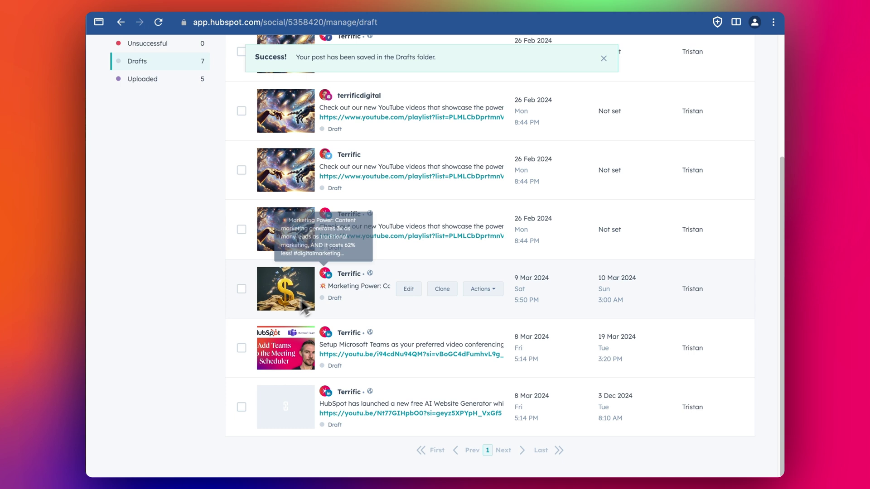
{"action": "scroll", "coordinate": [289, 286], "scroll_direction": "up", "scroll_amount": 4}
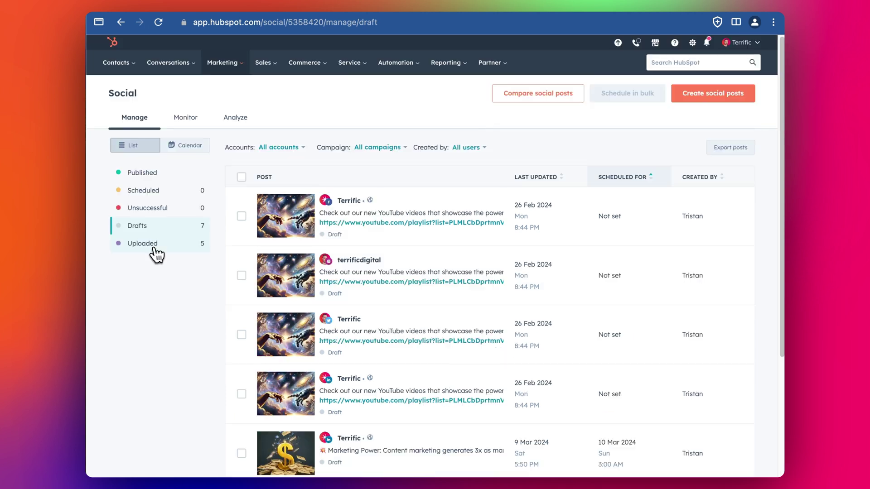
{"action": "left_click", "coordinate": [143, 244]}
{"action": "scroll", "coordinate": [449, 217], "scroll_direction": "down", "scroll_amount": 1}
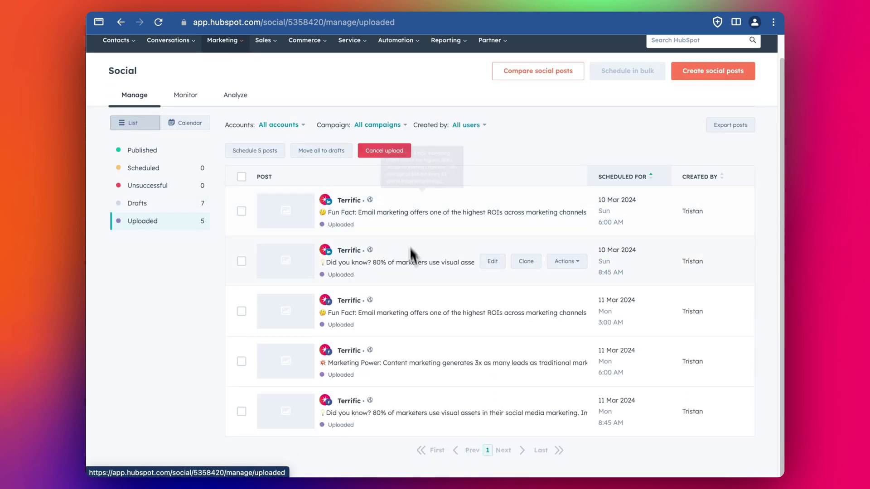
- Select all five uploaded posts, then open the Fun Fact post and exit back to the list
{"action": "left_click", "coordinate": [241, 177]}
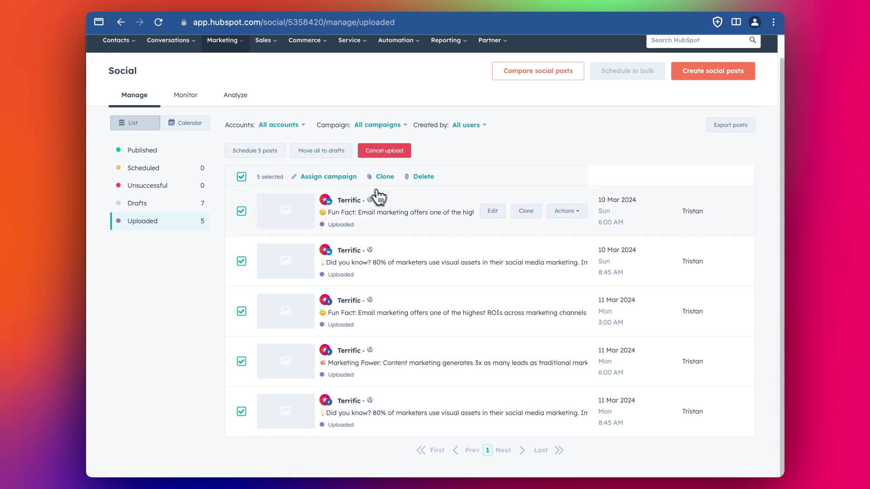
{"action": "left_click", "coordinate": [293, 223]}
{"action": "scroll", "coordinate": [269, 231], "scroll_direction": "down", "scroll_amount": 3}
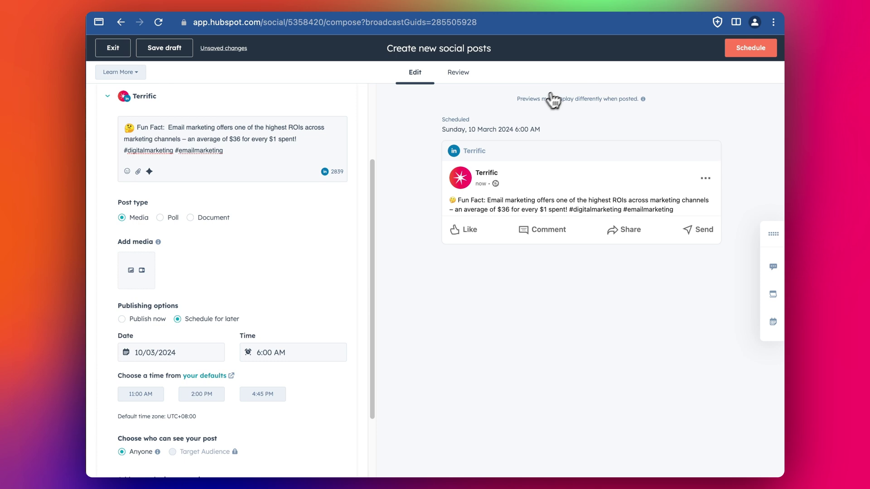
{"action": "scroll", "coordinate": [369, 194], "scroll_direction": "up", "scroll_amount": 3}
{"action": "left_click", "coordinate": [116, 50]}
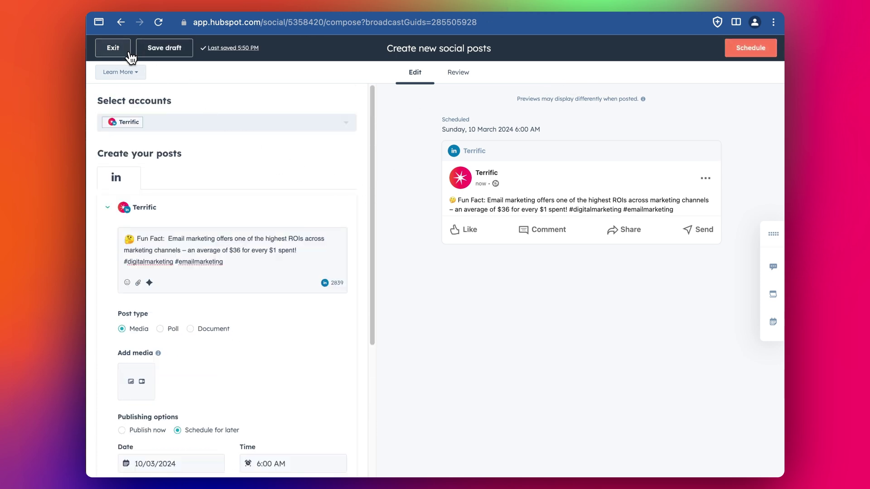
{"action": "mouse_move", "coordinate": [222, 63]}
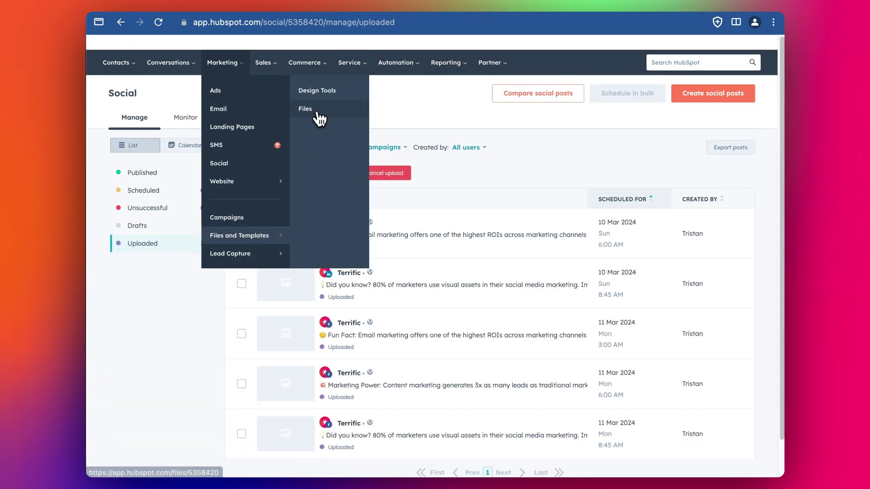
- Move all five uploaded posts into drafts
{"action": "left_click", "coordinate": [241, 199]}
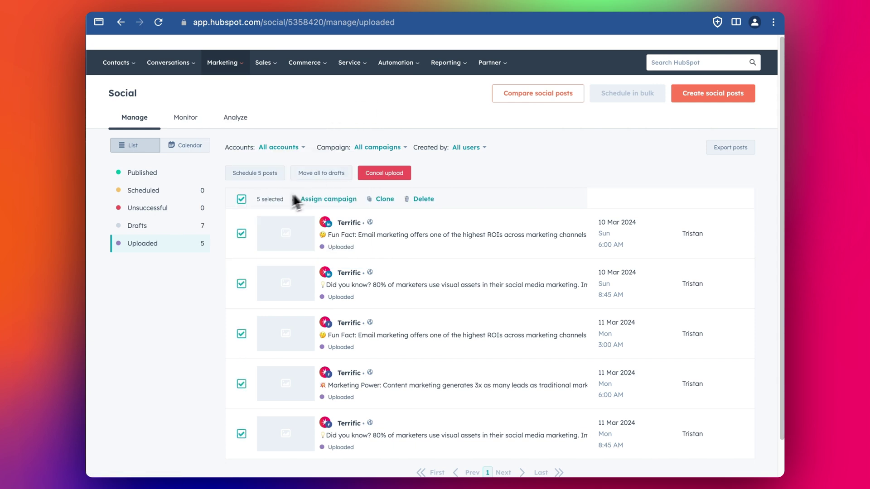
{"action": "left_click", "coordinate": [345, 175]}
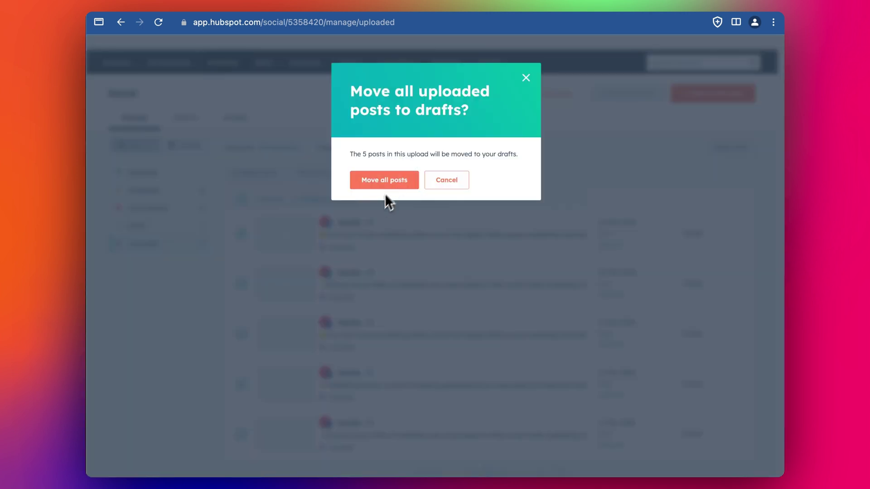
{"action": "left_click", "coordinate": [351, 177]}
{"action": "scroll", "coordinate": [365, 270], "scroll_direction": "down", "scroll_amount": 5}
{"action": "scroll", "coordinate": [365, 271], "scroll_direction": "down", "scroll_amount": 1}
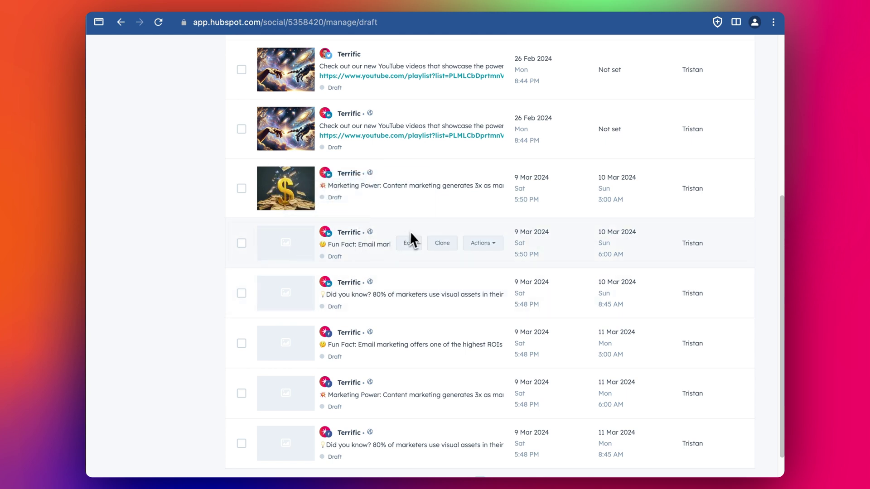
- Add the glowing phone image to the 10 Mar 6:00 AM email-marketing Fun Fact draft
{"action": "left_click", "coordinate": [409, 243]}
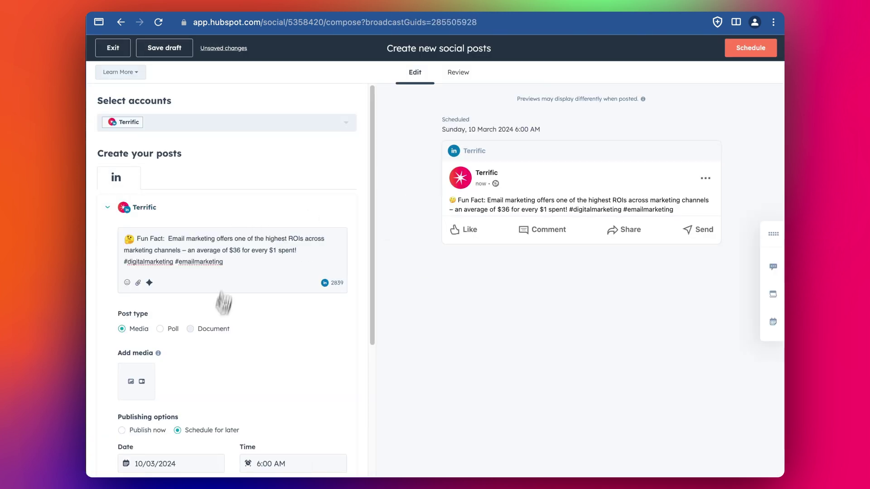
{"action": "left_click", "coordinate": [134, 382]}
{"action": "left_click", "coordinate": [612, 161]}
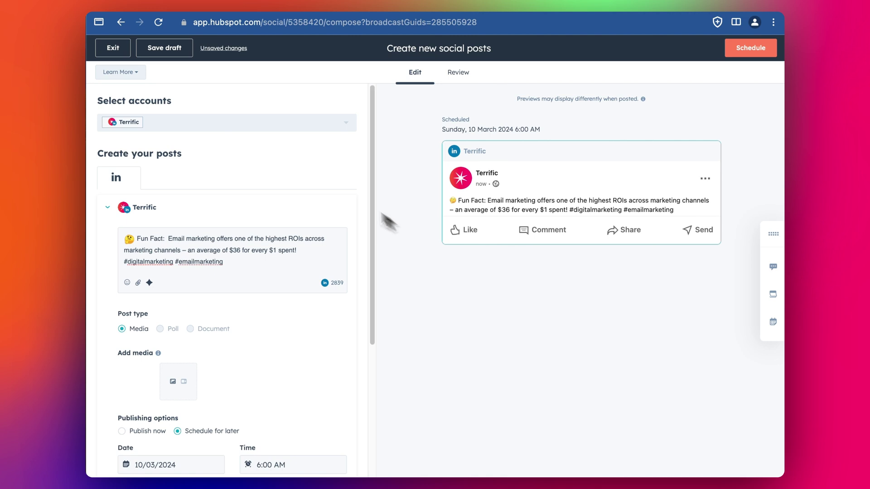
{"action": "scroll", "coordinate": [225, 107], "scroll_direction": "down", "scroll_amount": 1}
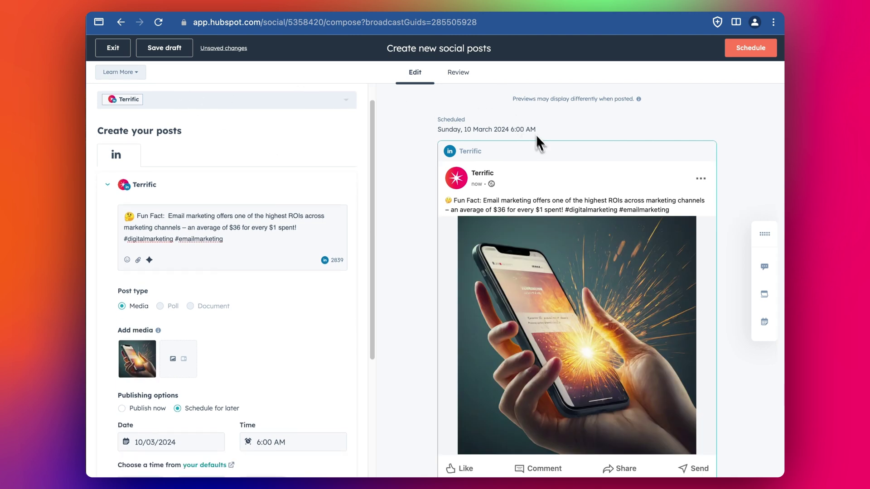
{"action": "scroll", "coordinate": [543, 181], "scroll_direction": "down", "scroll_amount": 1}
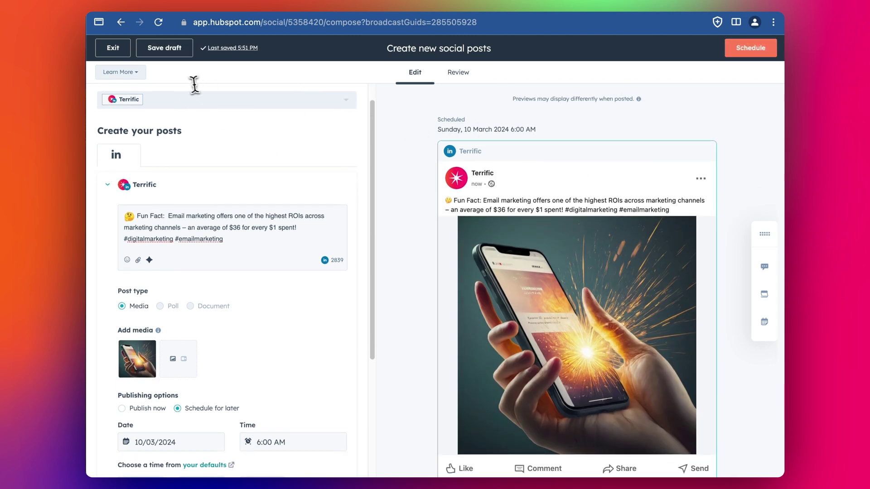
{"action": "left_click", "coordinate": [113, 48]}
- Approve the Marketing Power and Fun Fact drafts that now have images
{"action": "scroll", "coordinate": [379, 272], "scroll_direction": "down", "scroll_amount": 5}
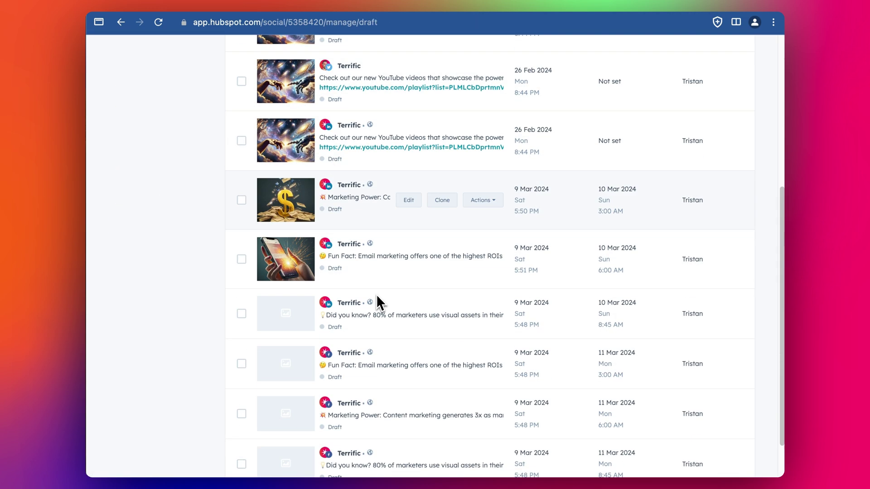
{"action": "left_click", "coordinate": [241, 200]}
{"action": "left_click", "coordinate": [241, 259]}
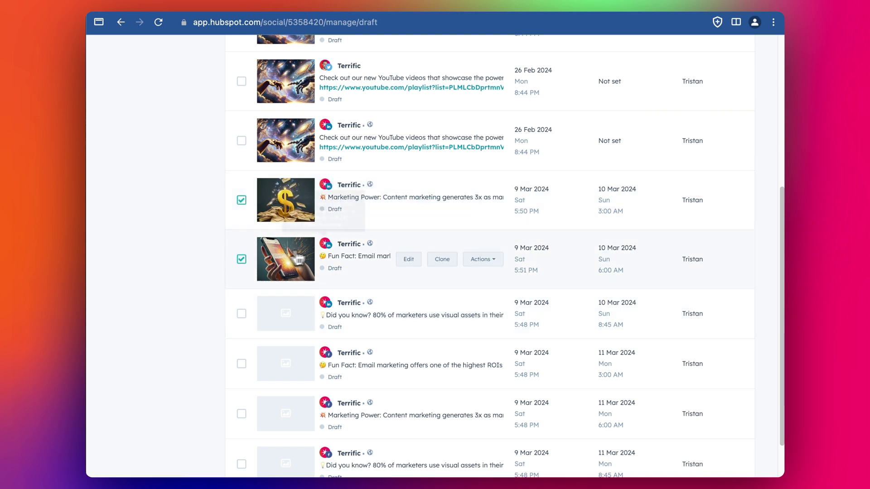
{"action": "scroll", "coordinate": [379, 233], "scroll_direction": "up", "scroll_amount": 3}
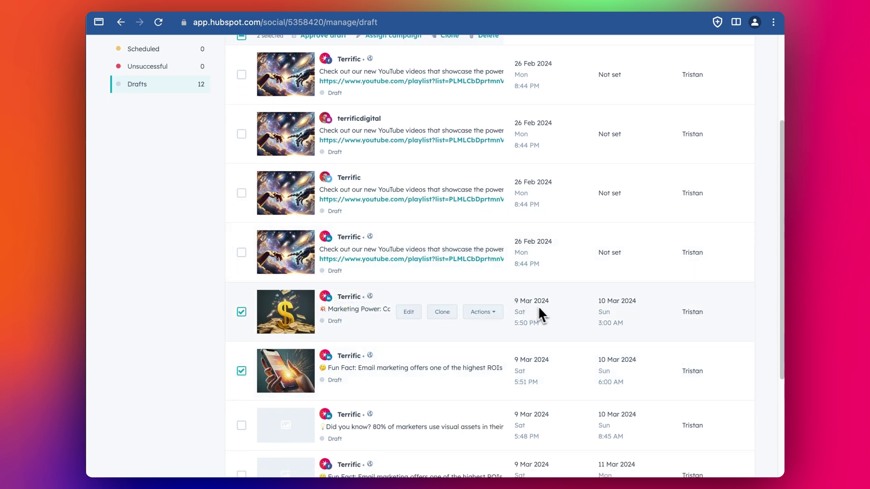
{"action": "scroll", "coordinate": [540, 304], "scroll_direction": "up", "scroll_amount": 4}
{"action": "scroll", "coordinate": [613, 299], "scroll_direction": "down", "scroll_amount": 5}
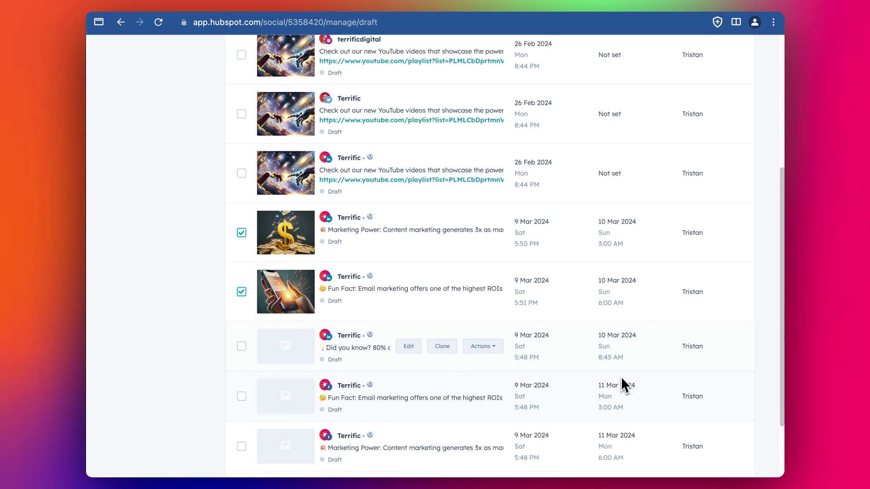
{"action": "scroll", "coordinate": [622, 268], "scroll_direction": "up", "scroll_amount": 5}
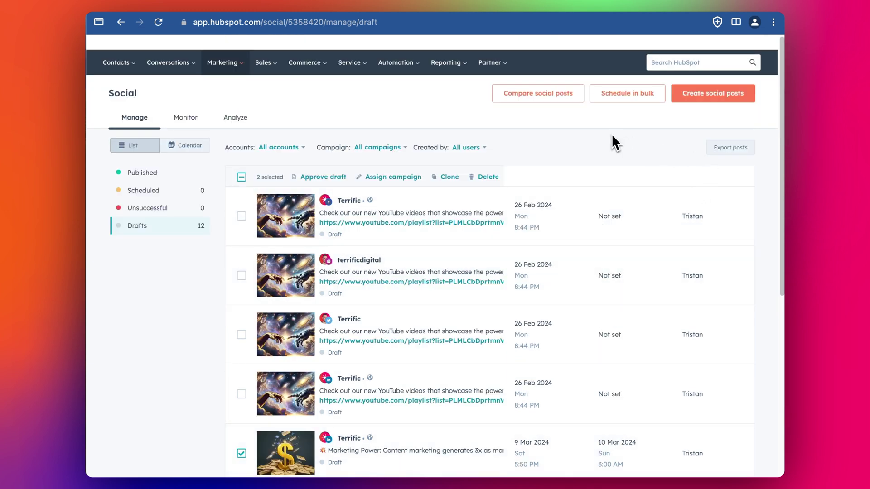
{"action": "left_click", "coordinate": [329, 179]}
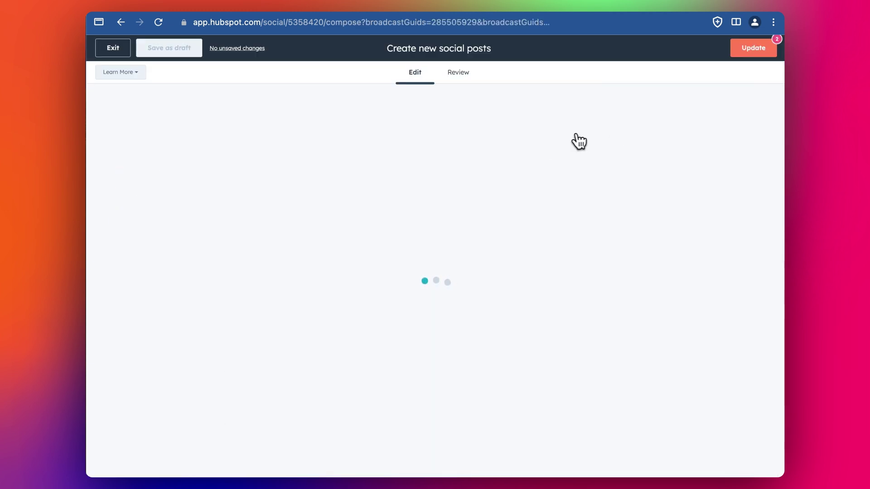
- Review and schedule both LinkedIn posts for 10 Mar, 3:00 AM and 6:00 AM, then check Scheduled
{"action": "scroll", "coordinate": [239, 267], "scroll_direction": "down", "scroll_amount": 4}
{"action": "scroll", "coordinate": [241, 266], "scroll_direction": "down", "scroll_amount": 9}
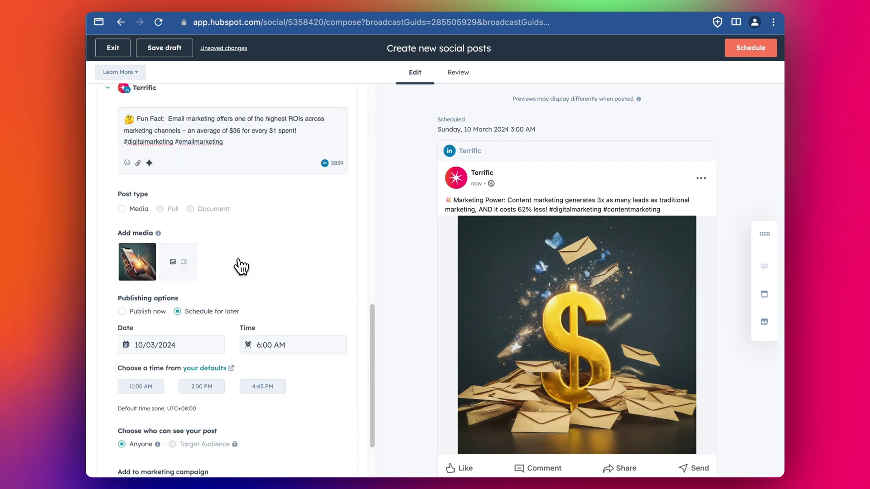
{"action": "scroll", "coordinate": [229, 407], "scroll_direction": "up", "scroll_amount": 10}
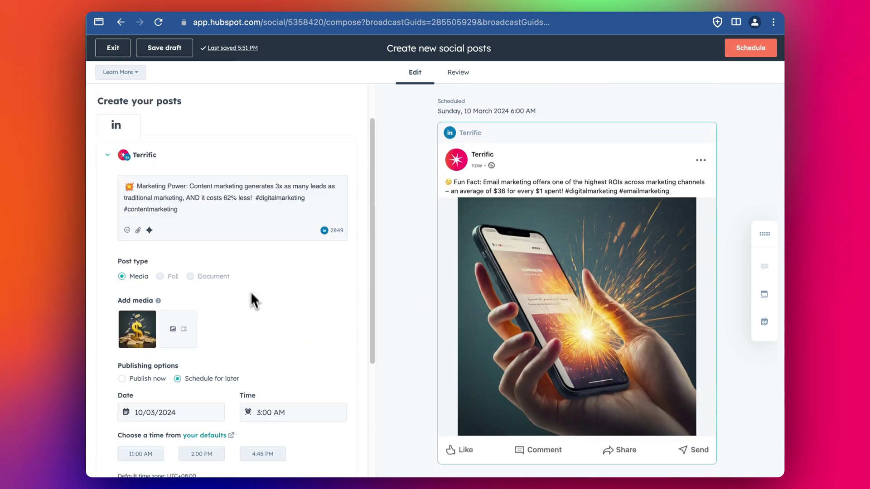
{"action": "left_click", "coordinate": [458, 72]}
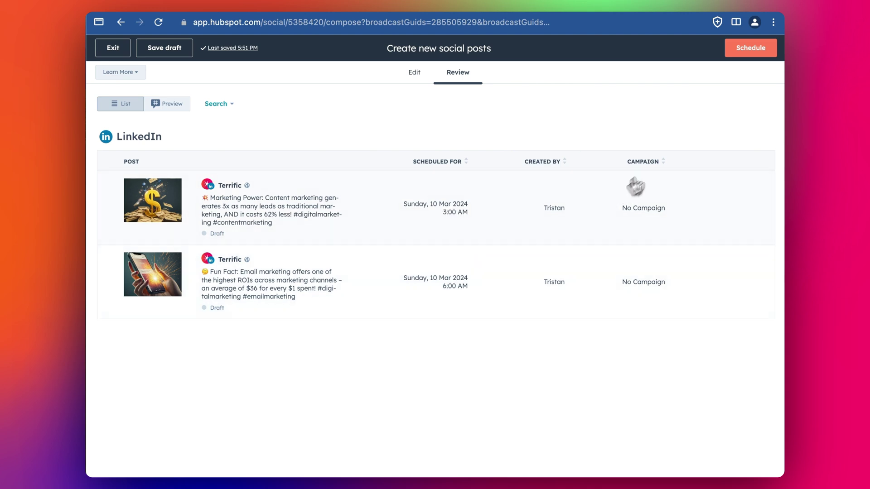
{"action": "left_click", "coordinate": [750, 47]}
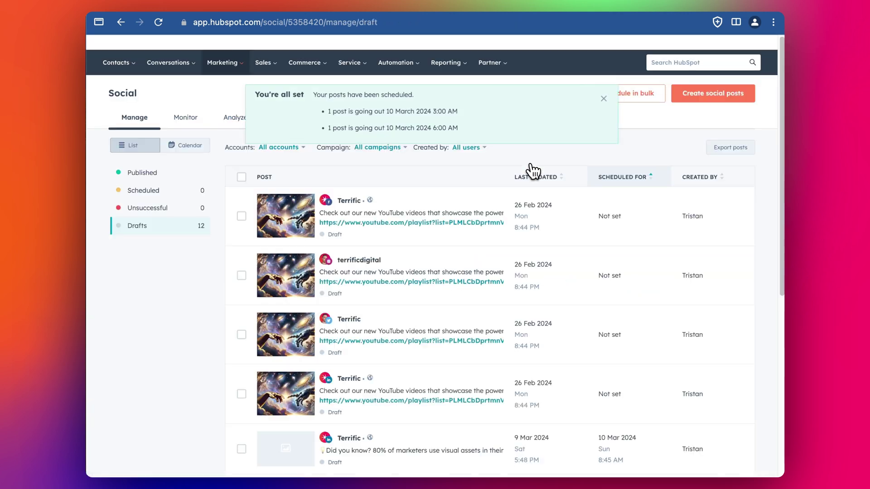
{"action": "left_click", "coordinate": [146, 192]}
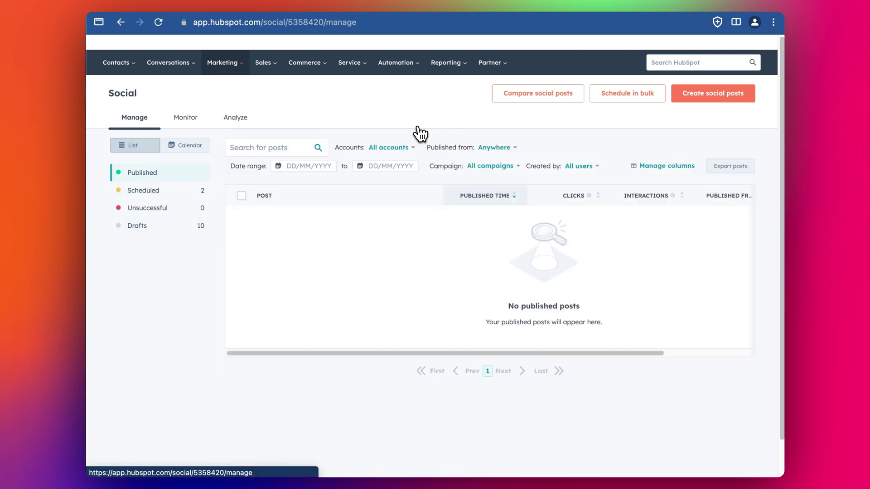
- Switch to the Gemini chat and scroll through the ten generated digital-marketing posts
{"action": "key", "text": "ctrl+Tab"}
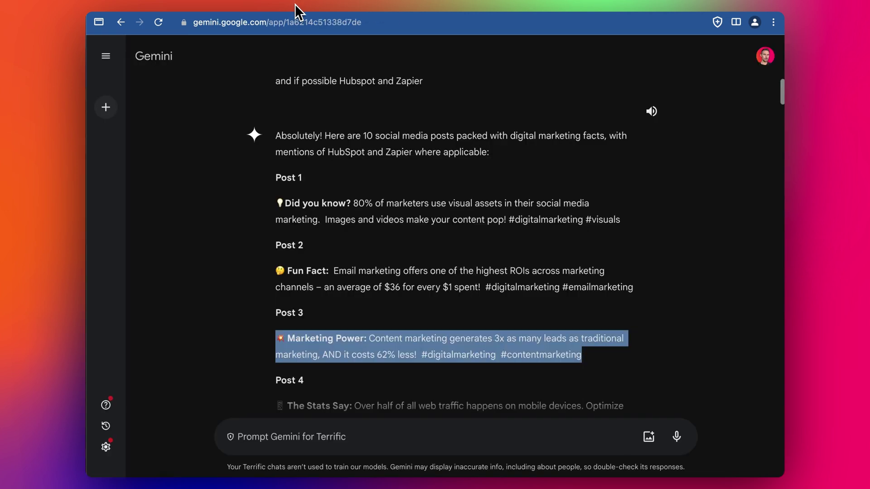
{"action": "scroll", "coordinate": [420, 211], "scroll_direction": "up", "scroll_amount": 2}
{"action": "left_click", "coordinate": [420, 210]}
{"action": "scroll", "coordinate": [420, 210], "scroll_direction": "down", "scroll_amount": 10}
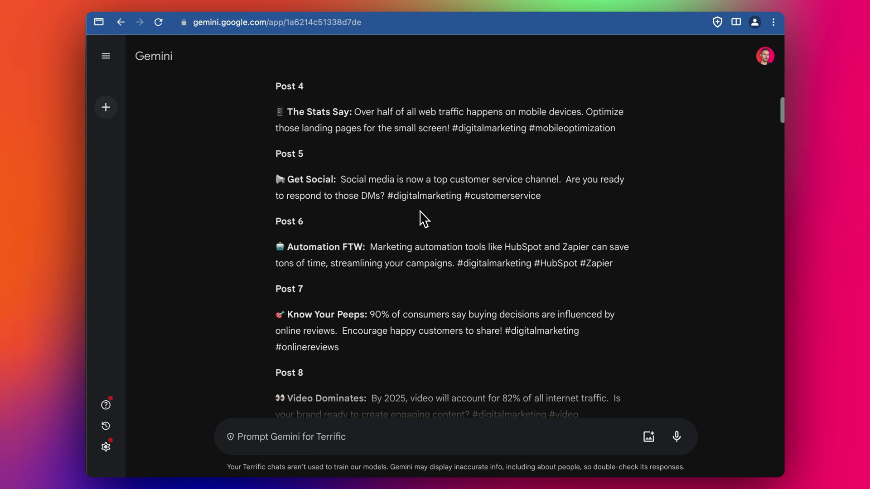
{"action": "scroll", "coordinate": [419, 210], "scroll_direction": "down", "scroll_amount": 1}
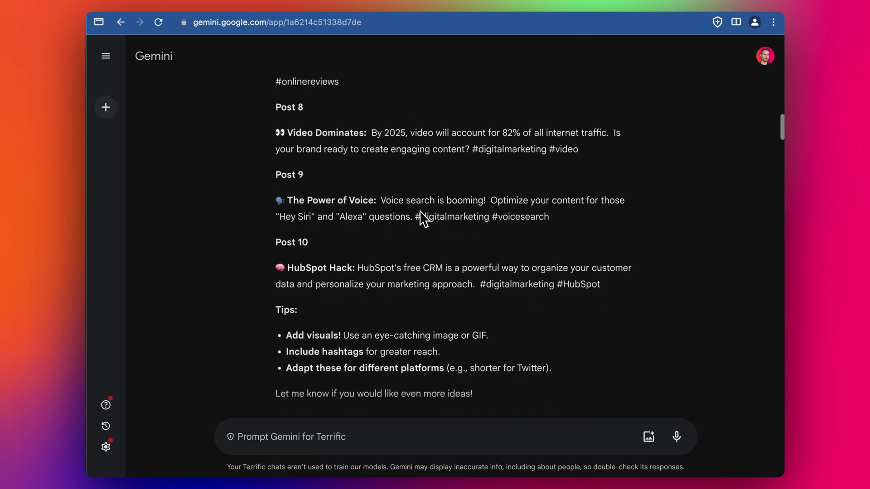
{"action": "scroll", "coordinate": [419, 211], "scroll_direction": "down", "scroll_amount": 2}
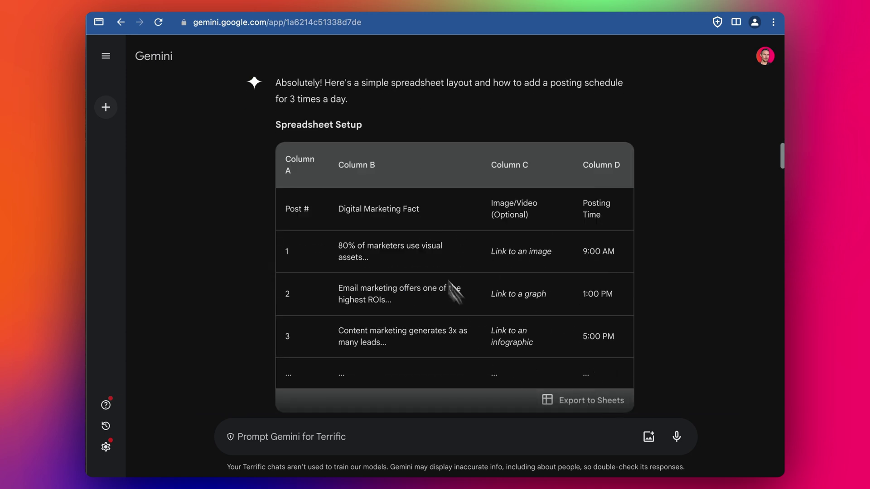
- Look over the spreadsheet posting-schedule table in Gemini's reply
{"action": "triple_click", "coordinate": [355, 246]}
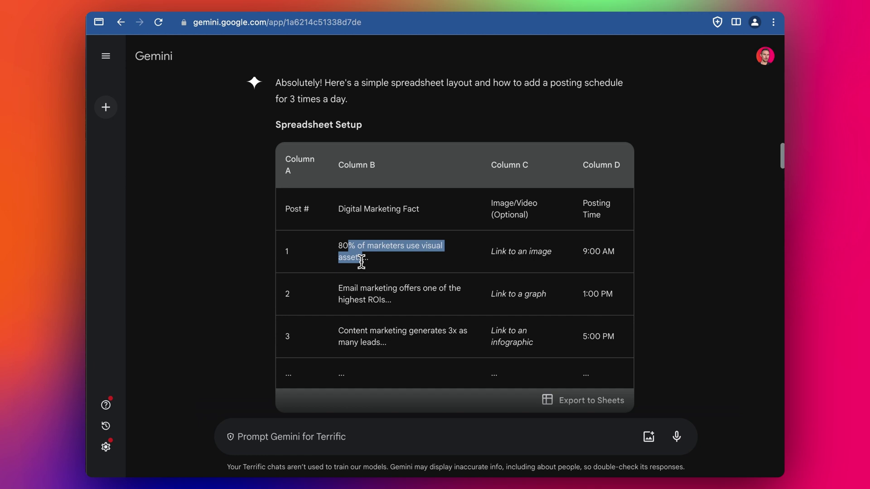
{"action": "left_click", "coordinate": [373, 265]}
{"action": "scroll", "coordinate": [412, 256], "scroll_direction": "down", "scroll_amount": 1}
{"action": "scroll", "coordinate": [413, 257], "scroll_direction": "up", "scroll_amount": 1}
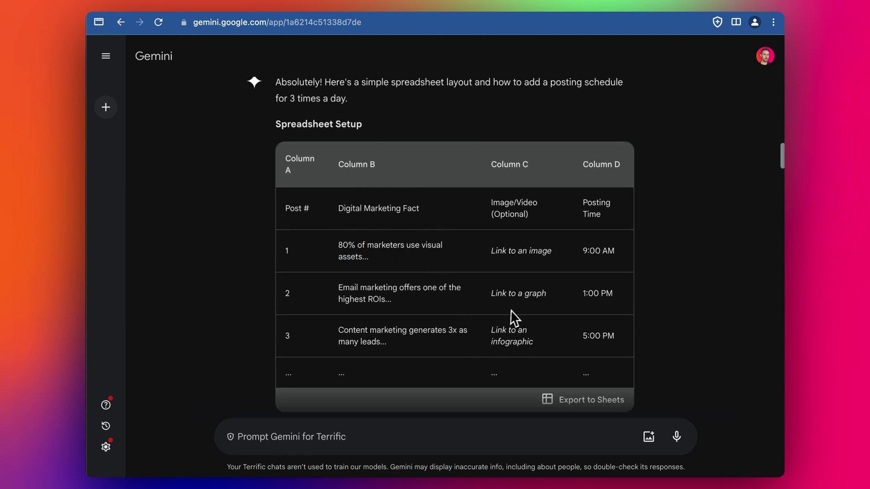
{"action": "scroll", "coordinate": [497, 301], "scroll_direction": "down", "scroll_amount": 2}
{"action": "scroll", "coordinate": [497, 301], "scroll_direction": "up", "scroll_amount": 20}
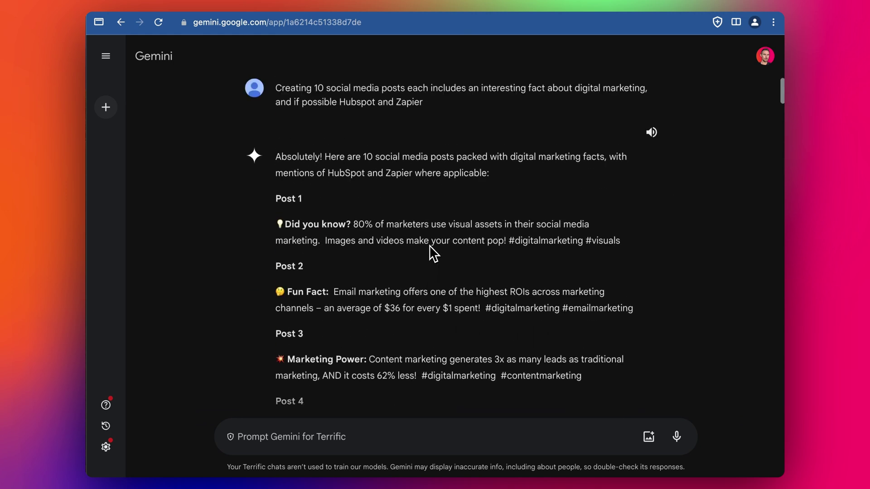
{"action": "scroll", "coordinate": [428, 245], "scroll_direction": "down", "scroll_amount": 15}
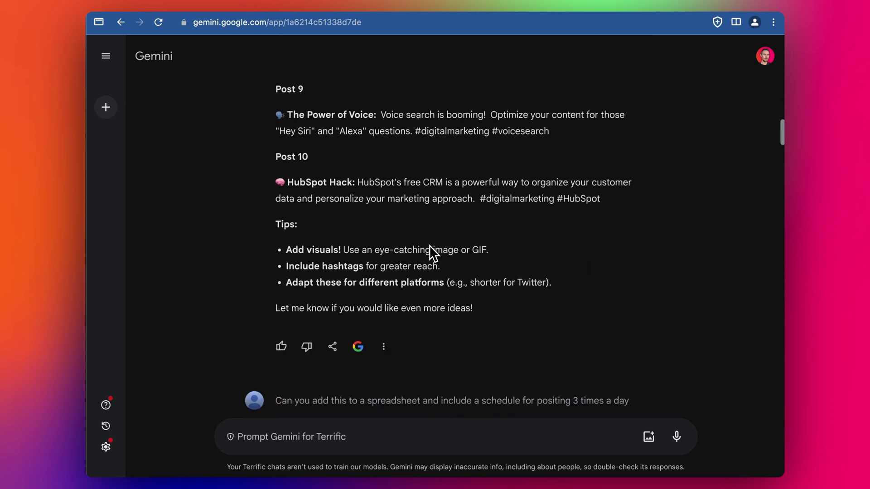
{"action": "scroll", "coordinate": [429, 245], "scroll_direction": "down", "scroll_amount": 8}
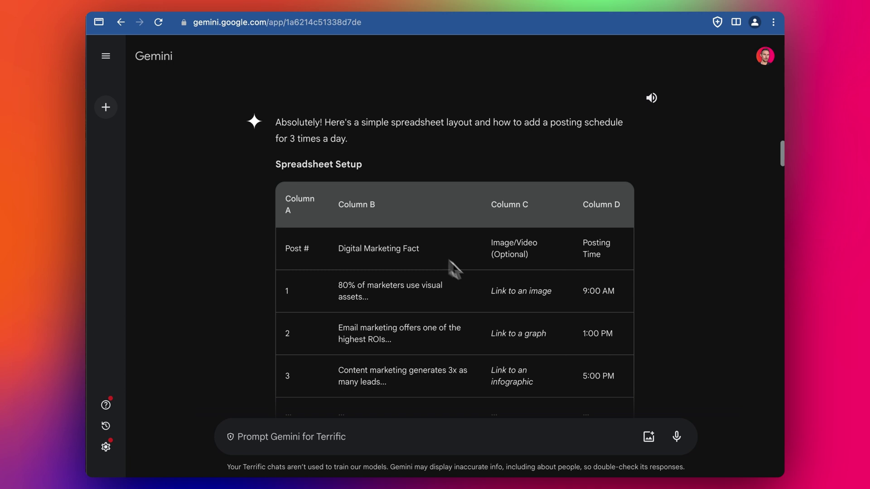
{"action": "scroll", "coordinate": [369, 229], "scroll_direction": "up", "scroll_amount": 20}
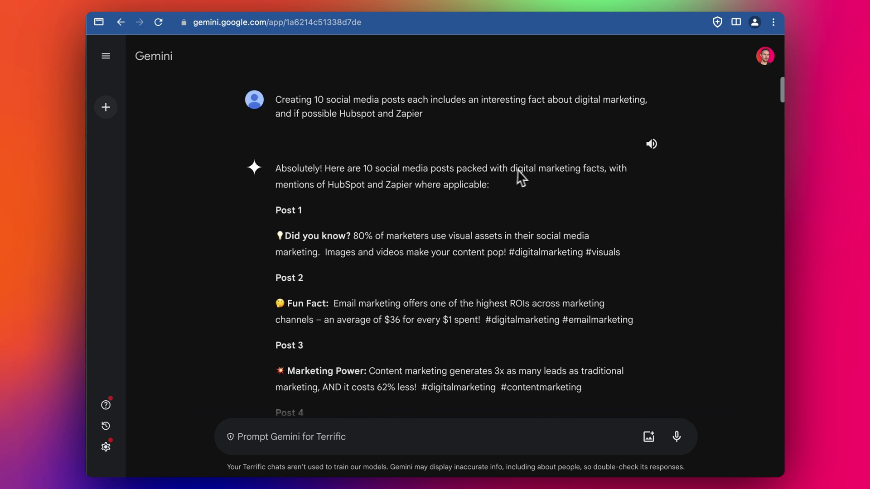